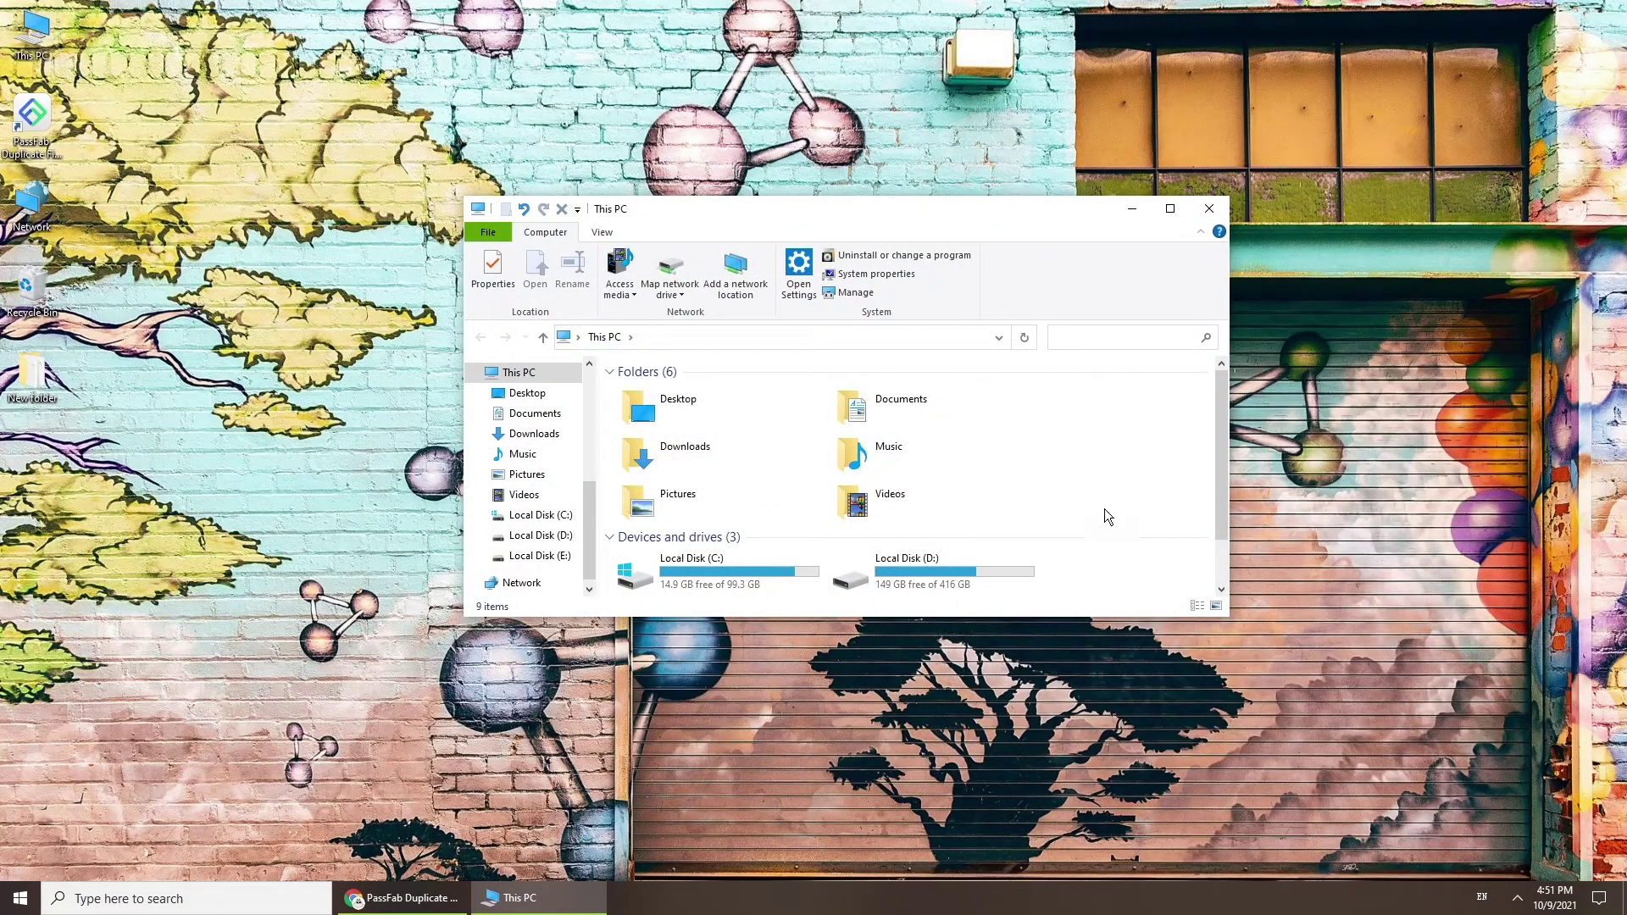
Step: Scroll to the drives in This PC and open Local Disk (D:) to browse its folders
scroll(1110, 519, down, 1)
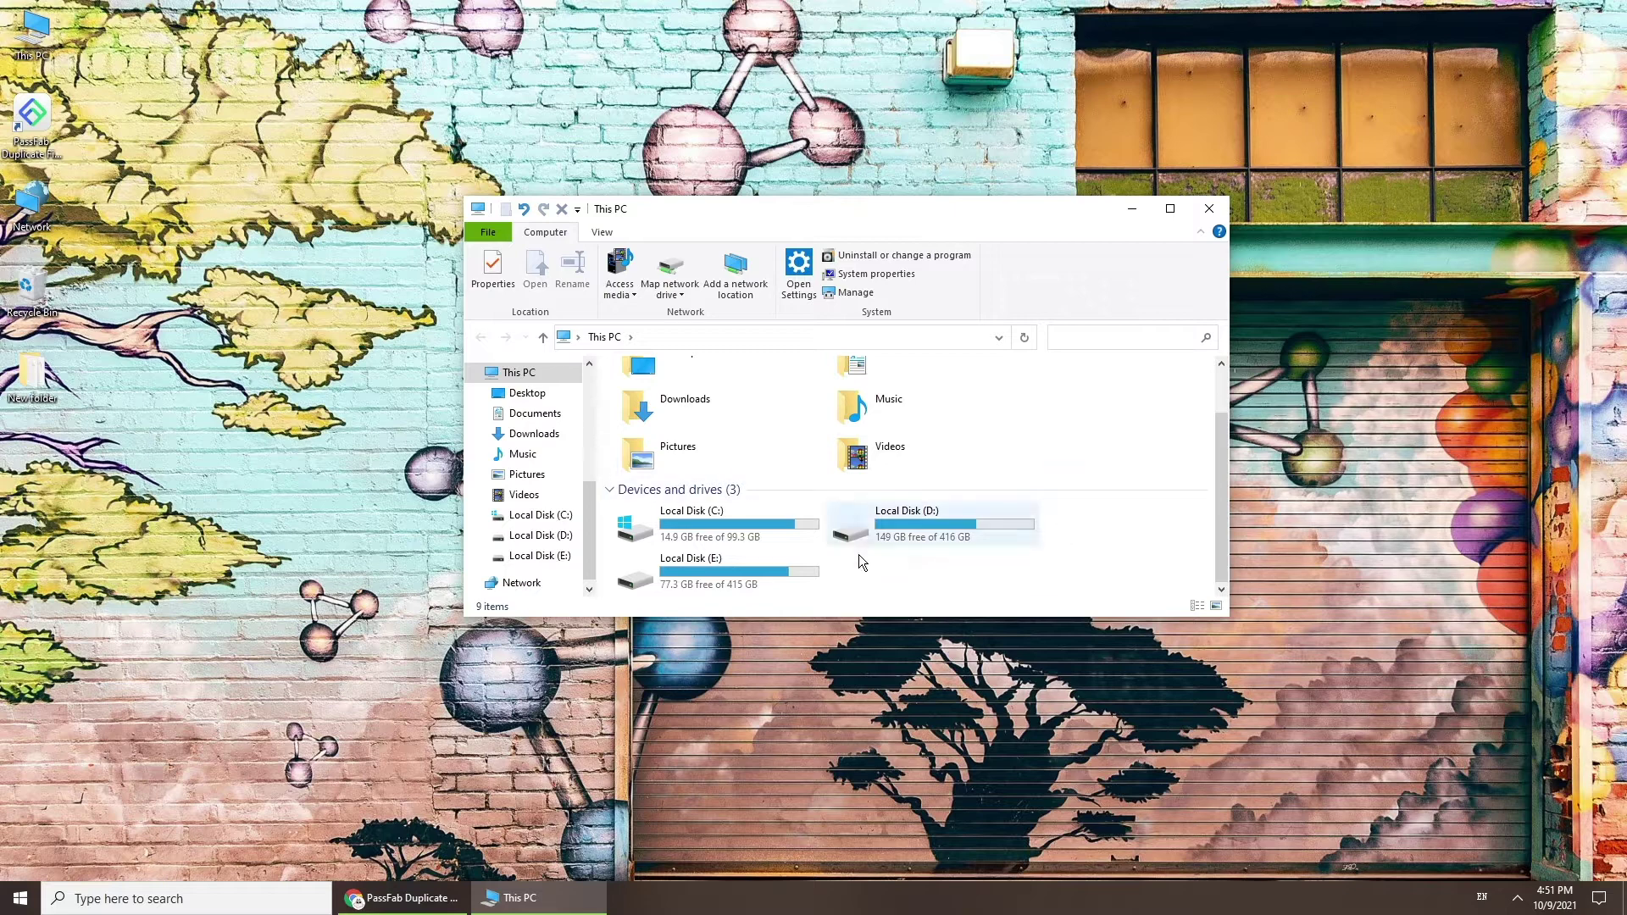
double_click(959, 541)
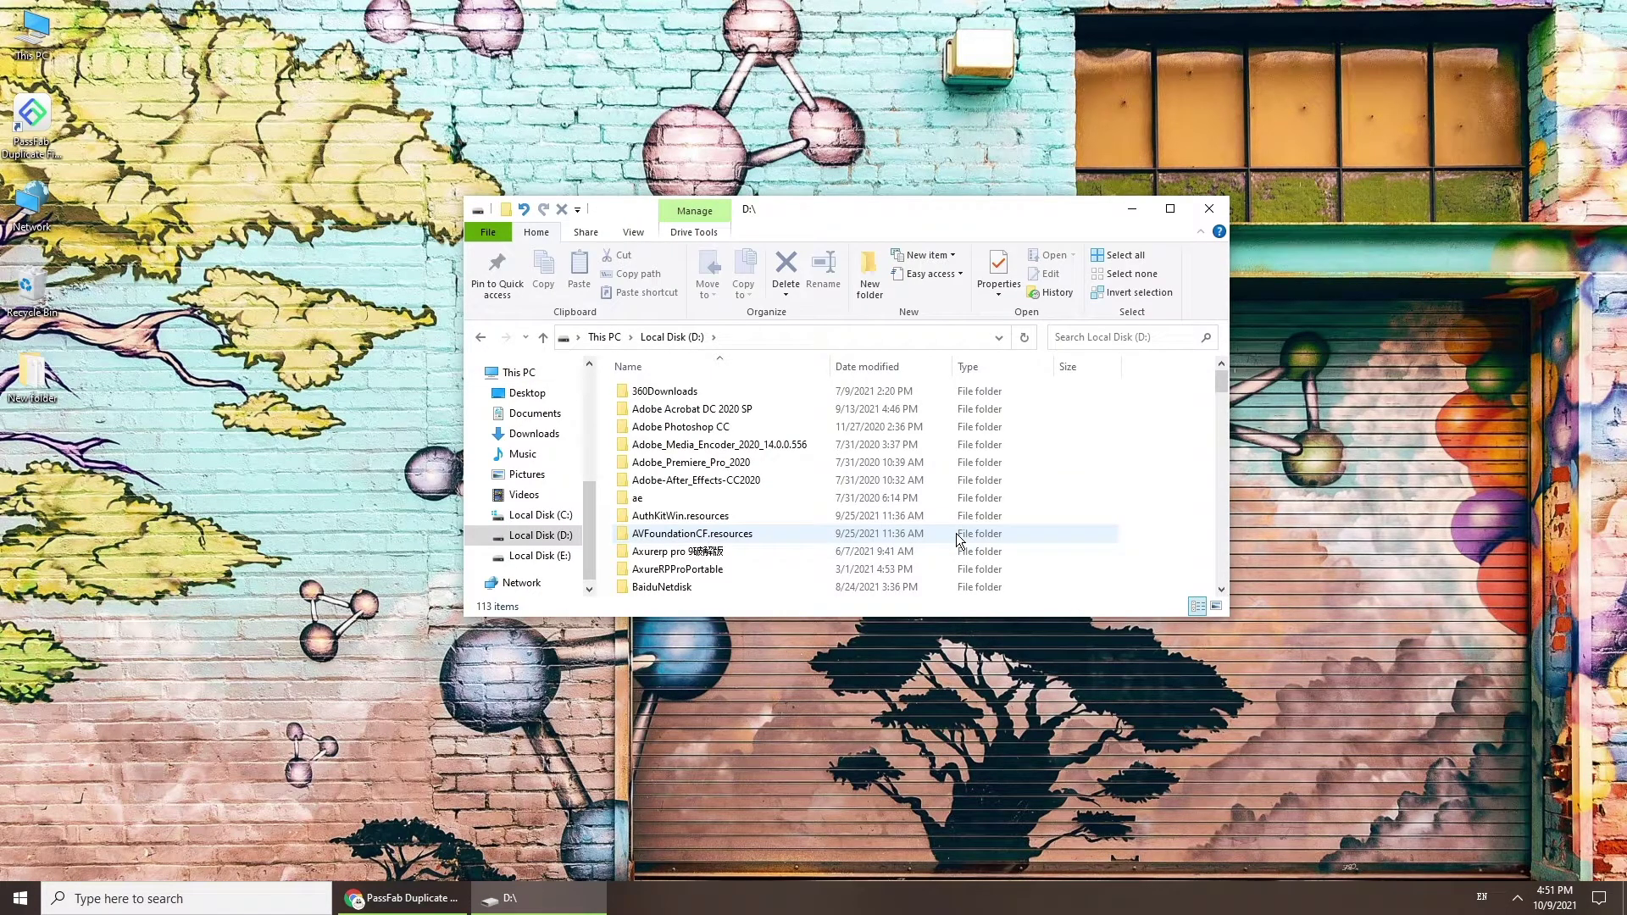
scroll(956, 534, down, 10)
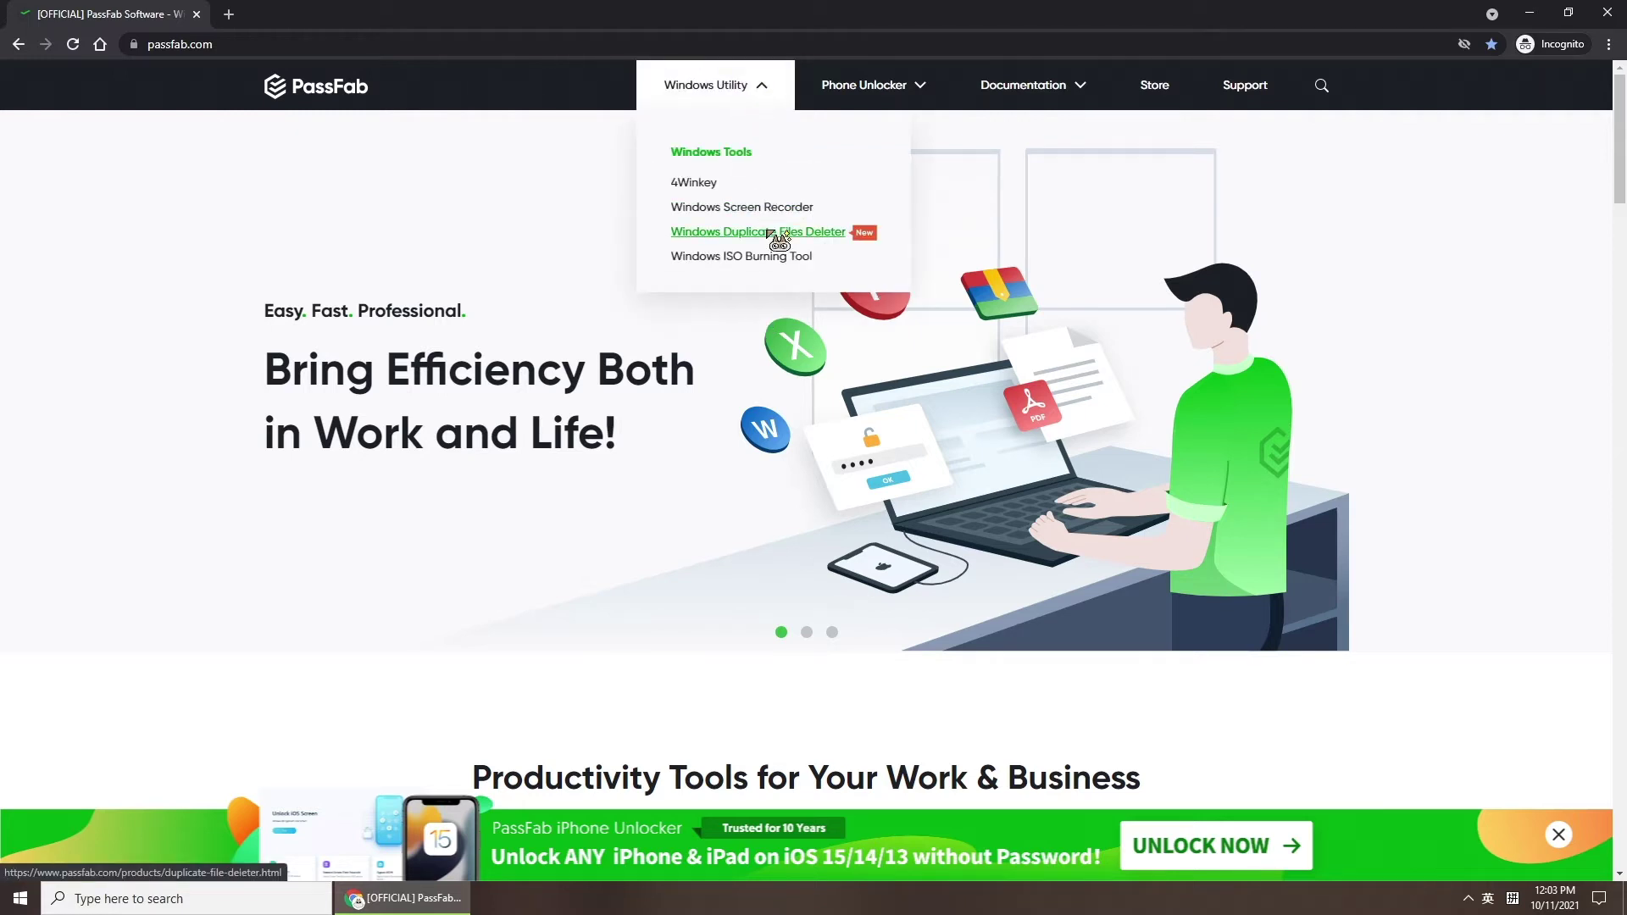
Step: Open the Windows Duplicate Files Deleter product page and download its installer
click(774, 234)
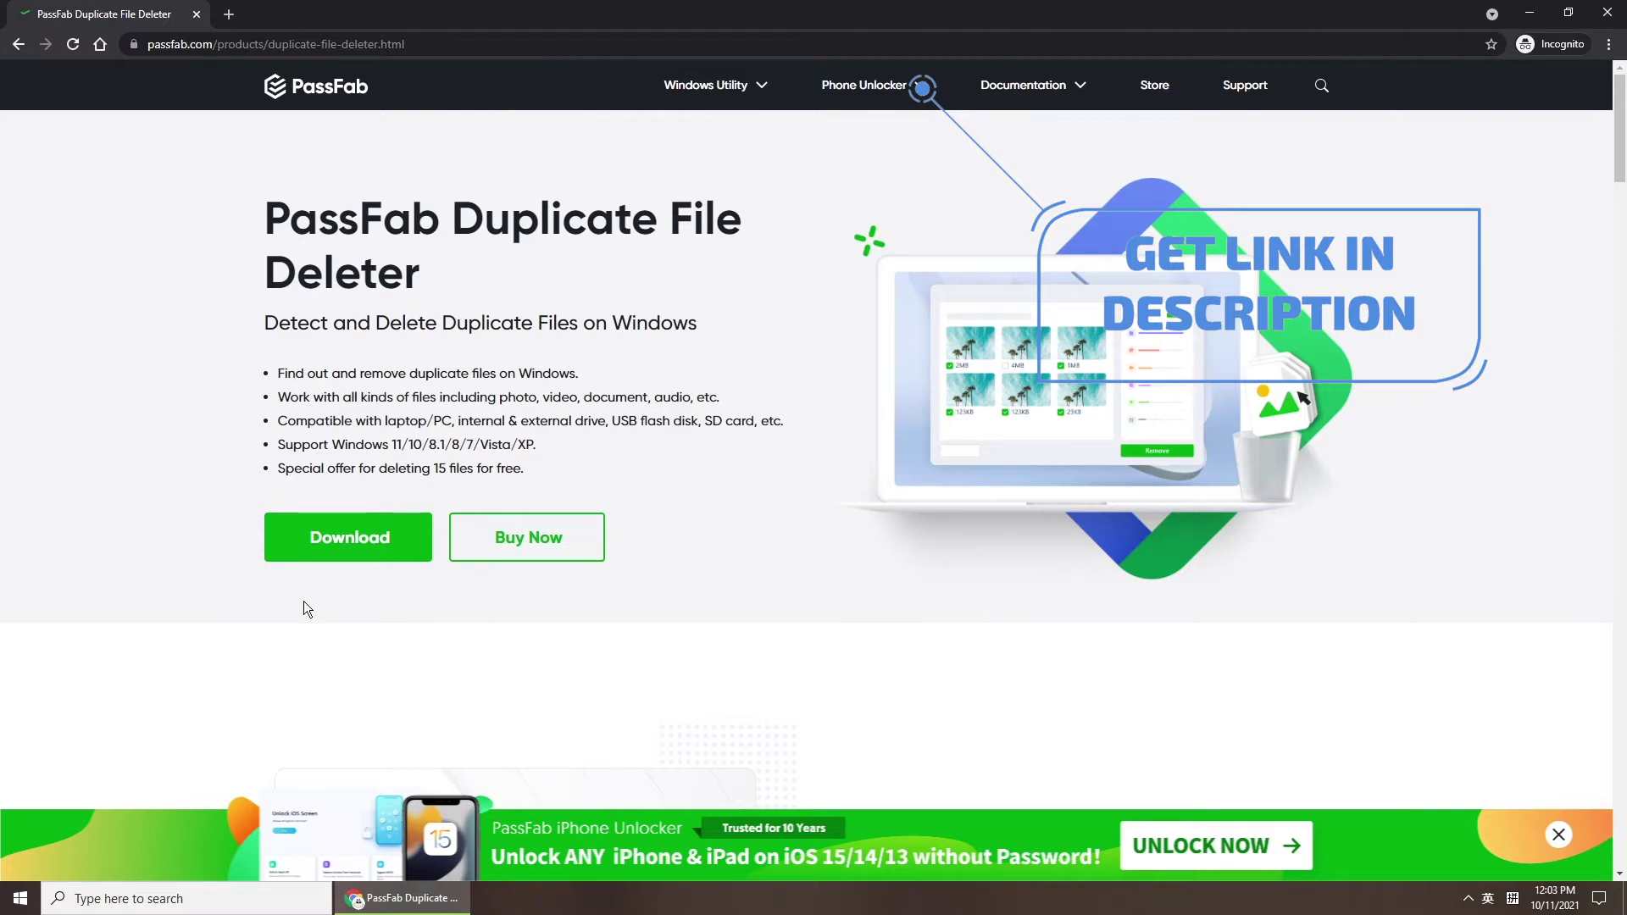
click(374, 535)
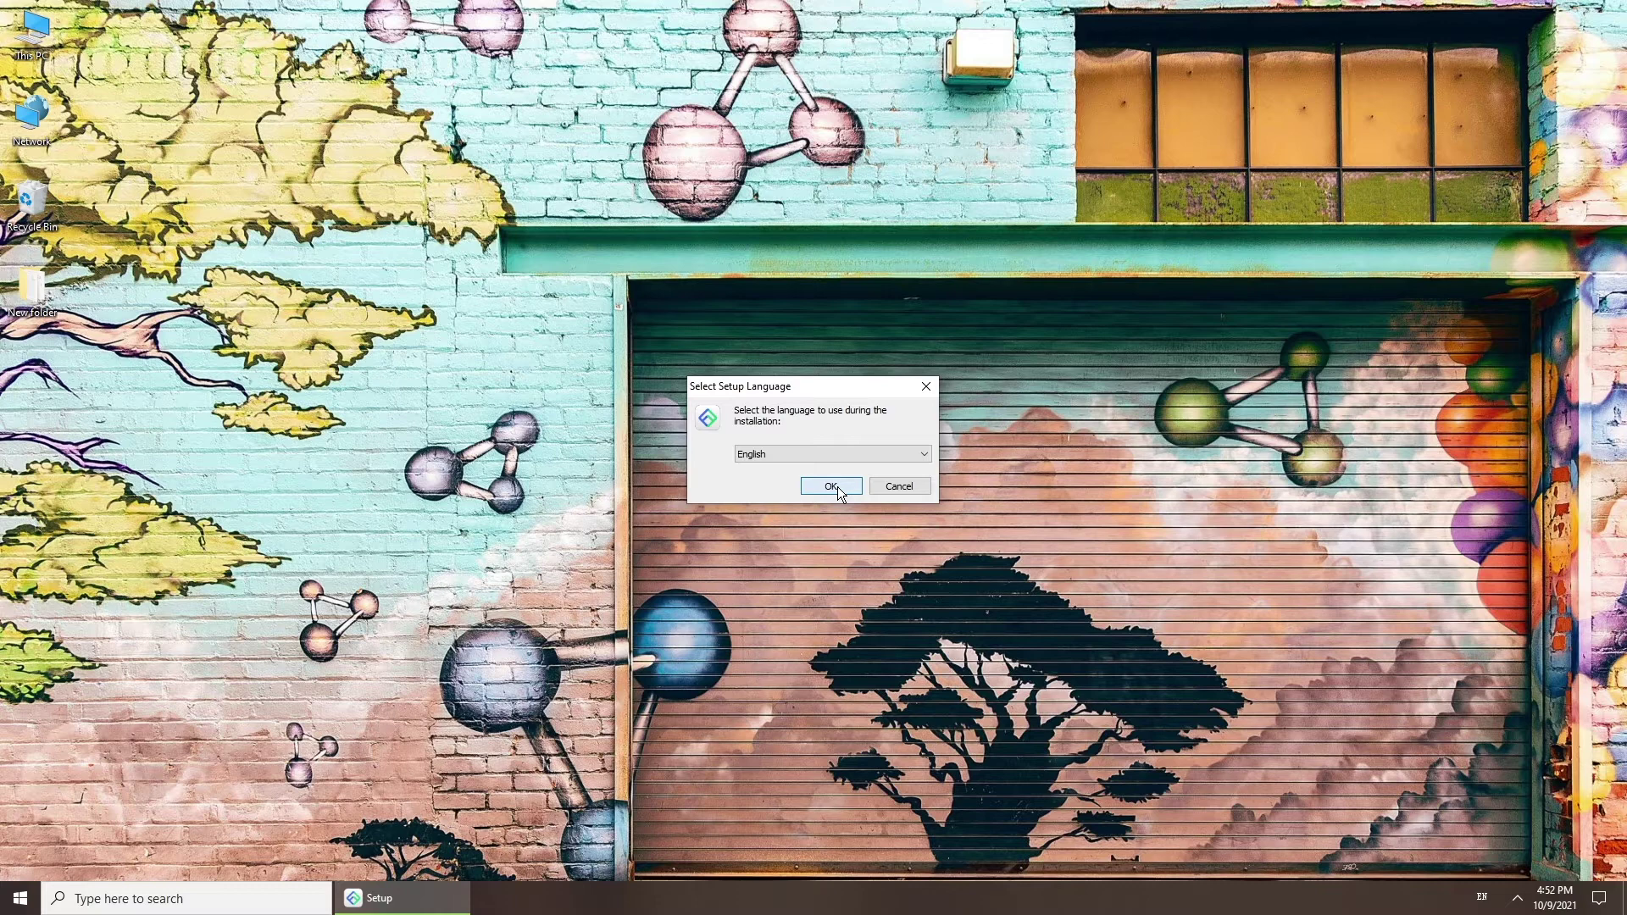
Step: Install with English as the setup language, accept the licence, and finish with the program launching
click(837, 490)
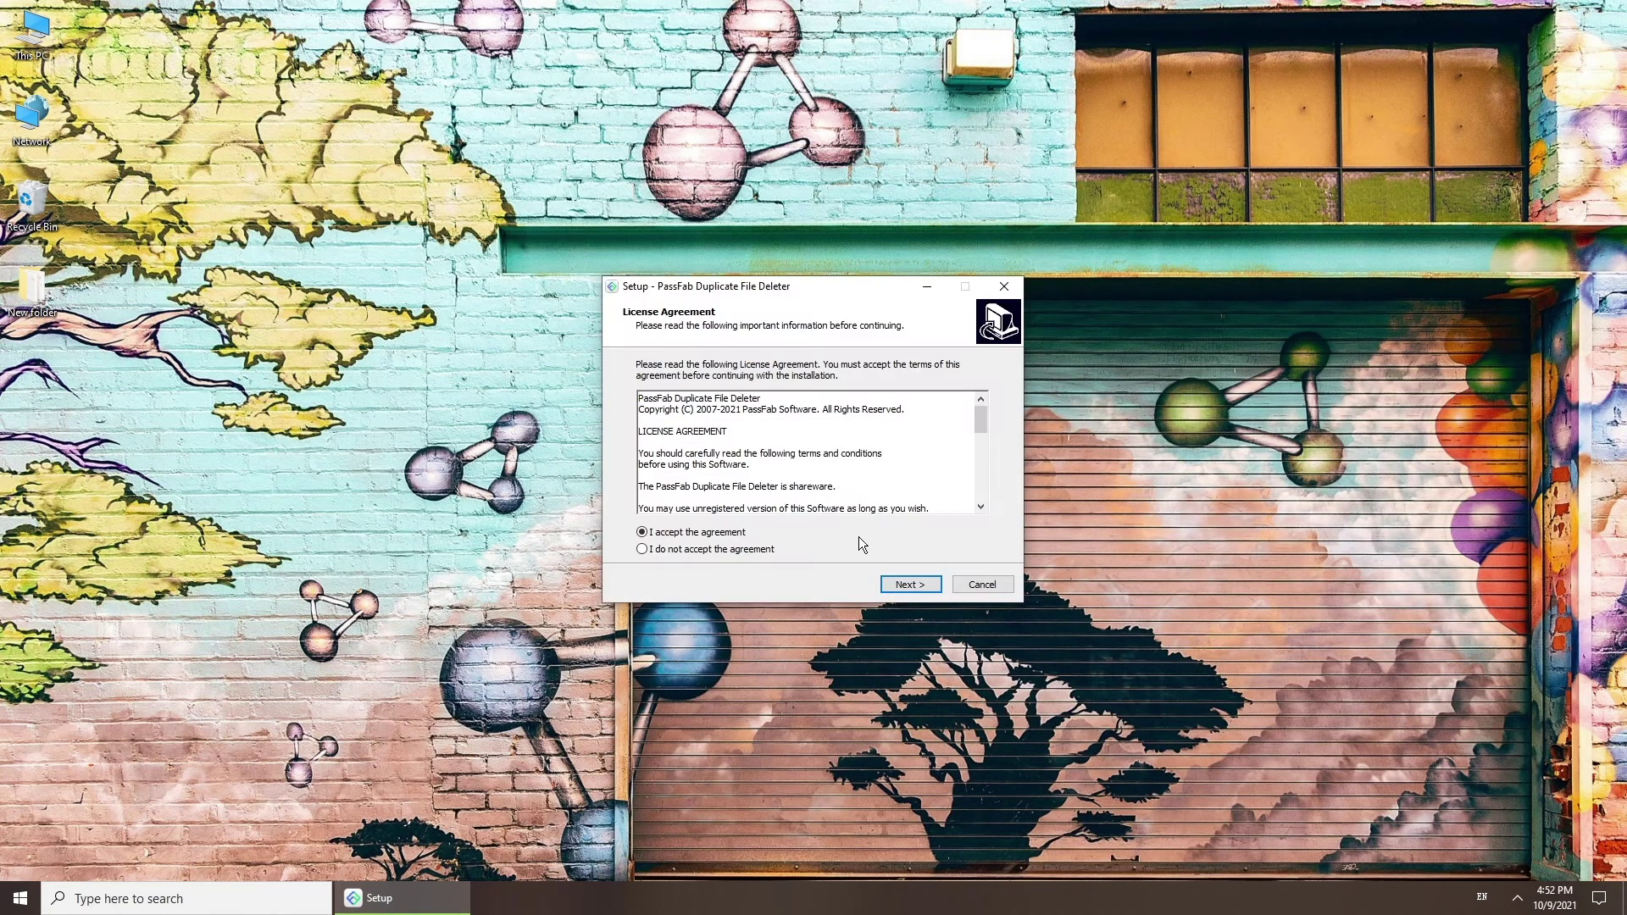
click(887, 583)
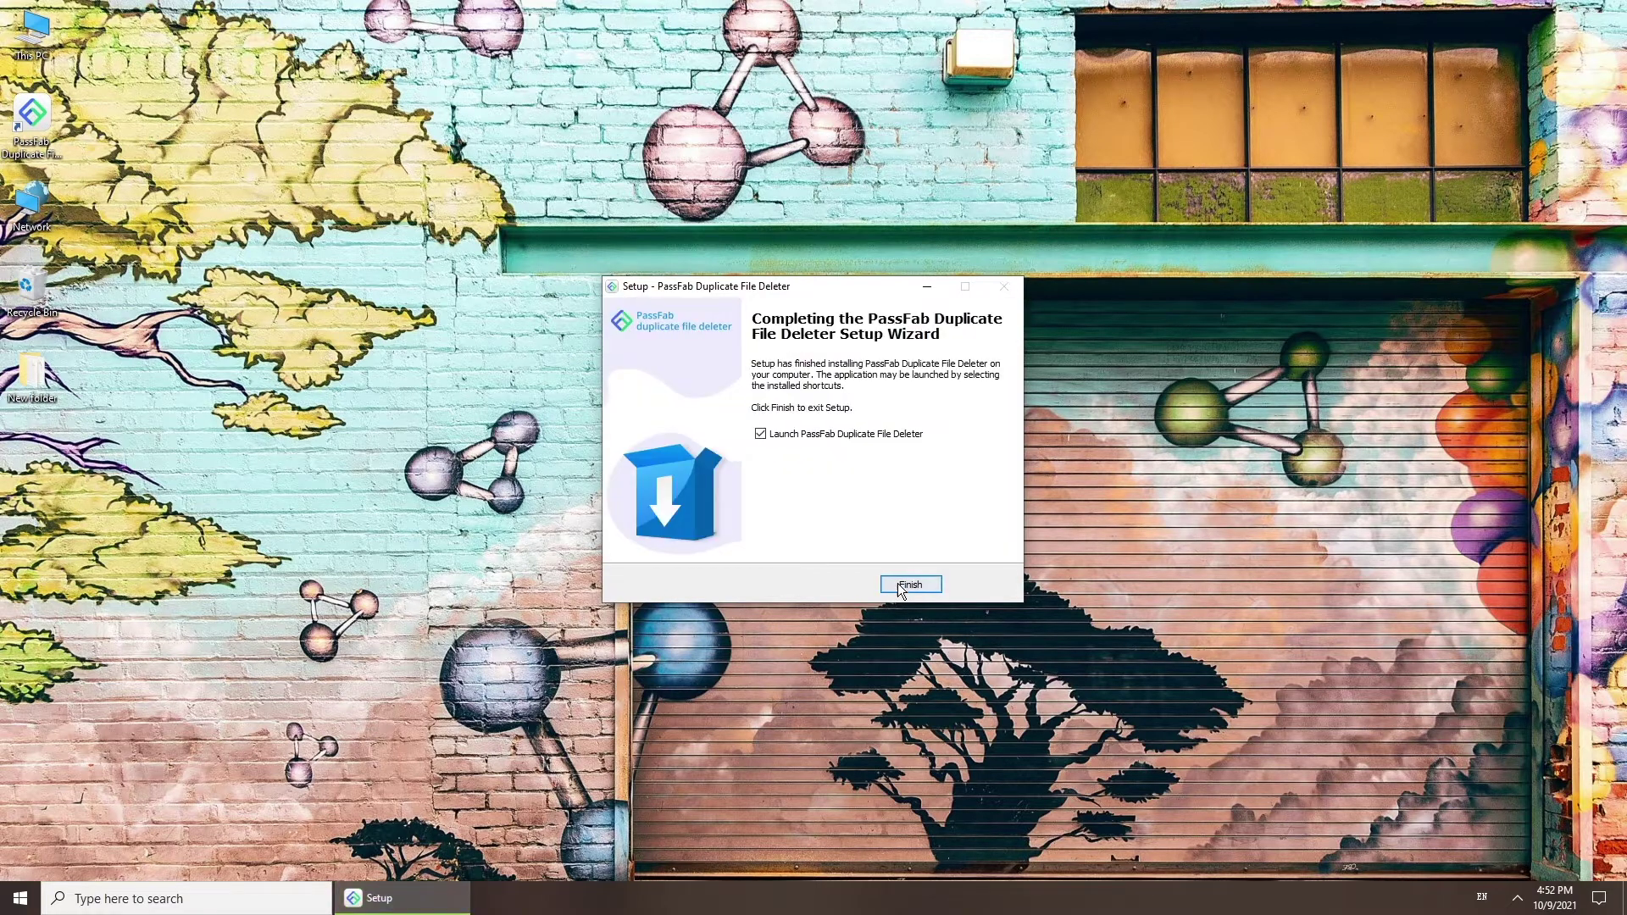
click(901, 583)
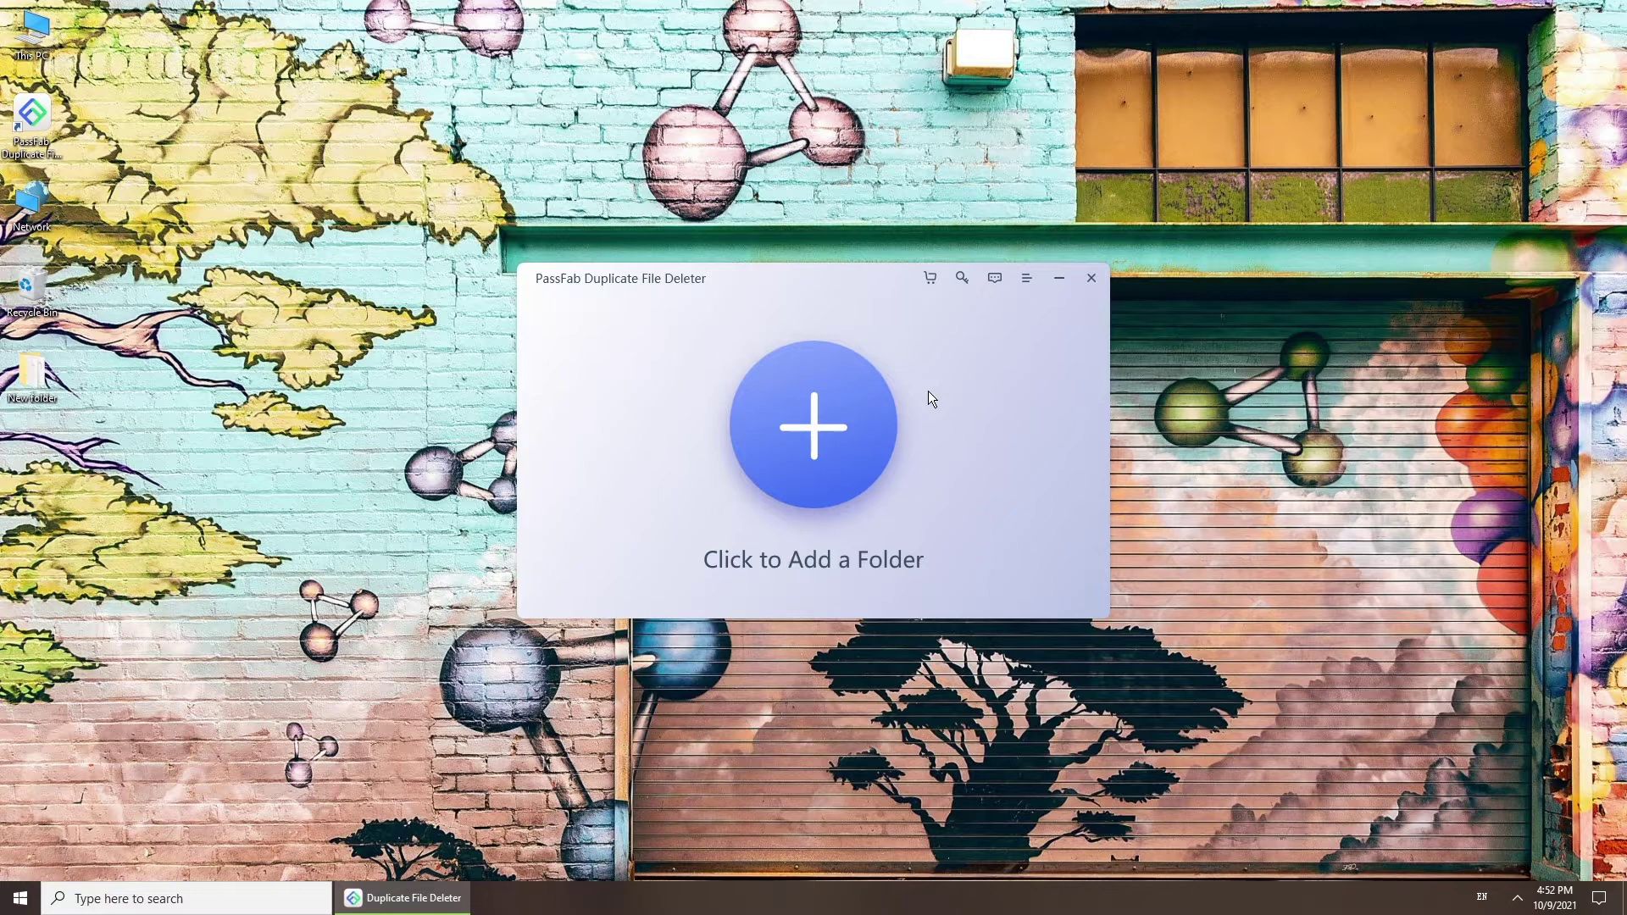
Step: Add Local Disk (D:) as the folder to scan through Browse For Folder
click(811, 419)
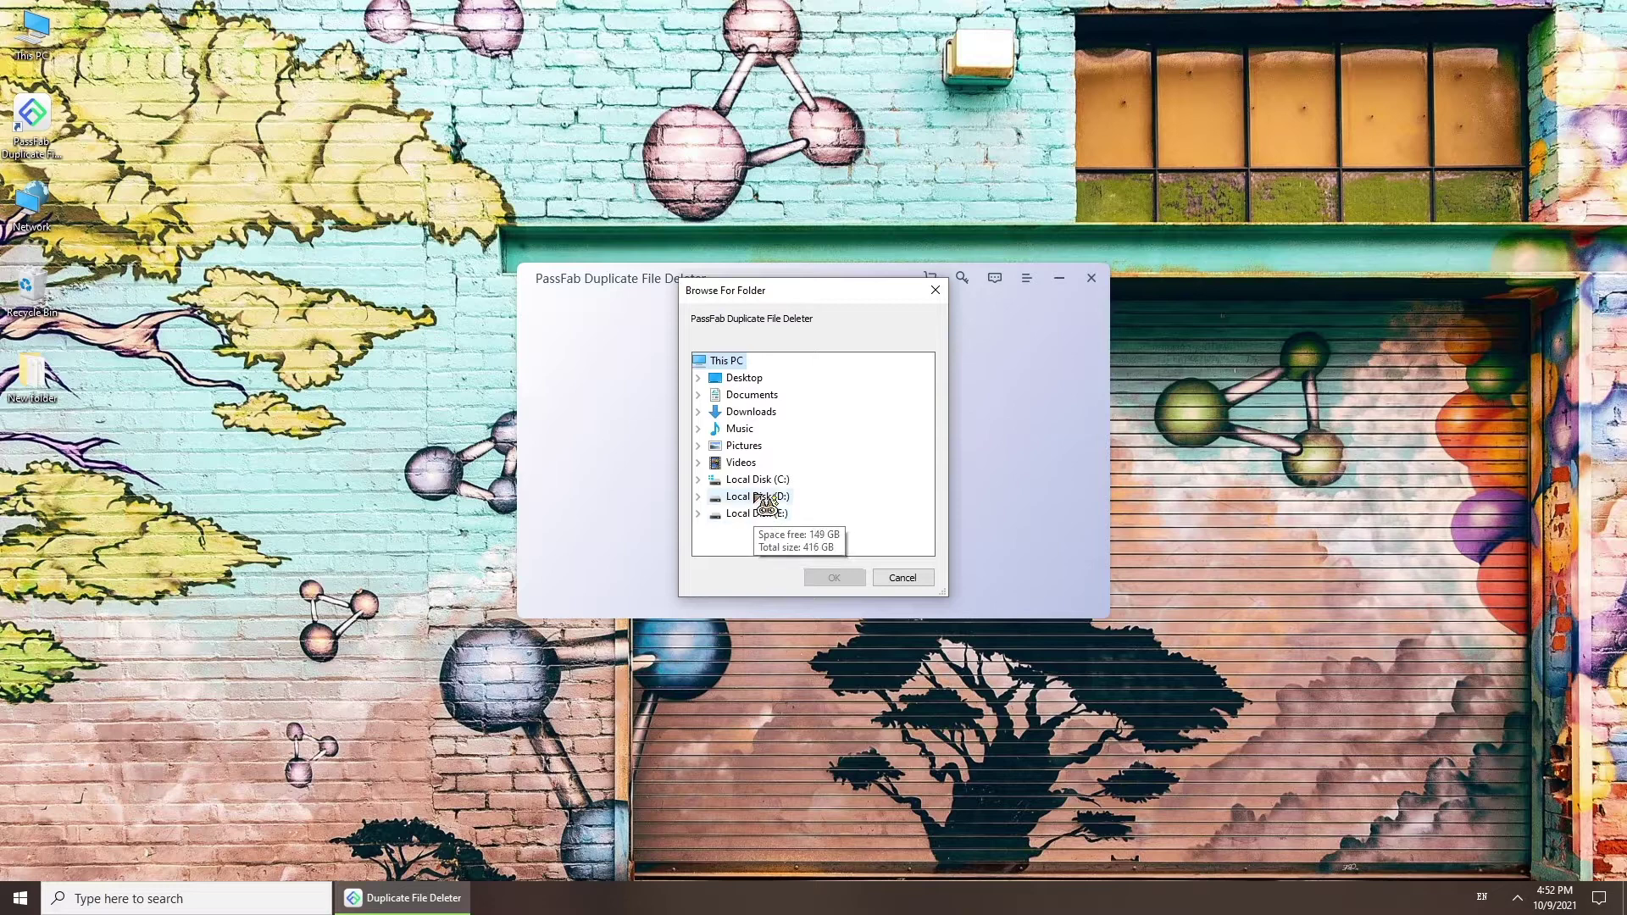
double_click(767, 497)
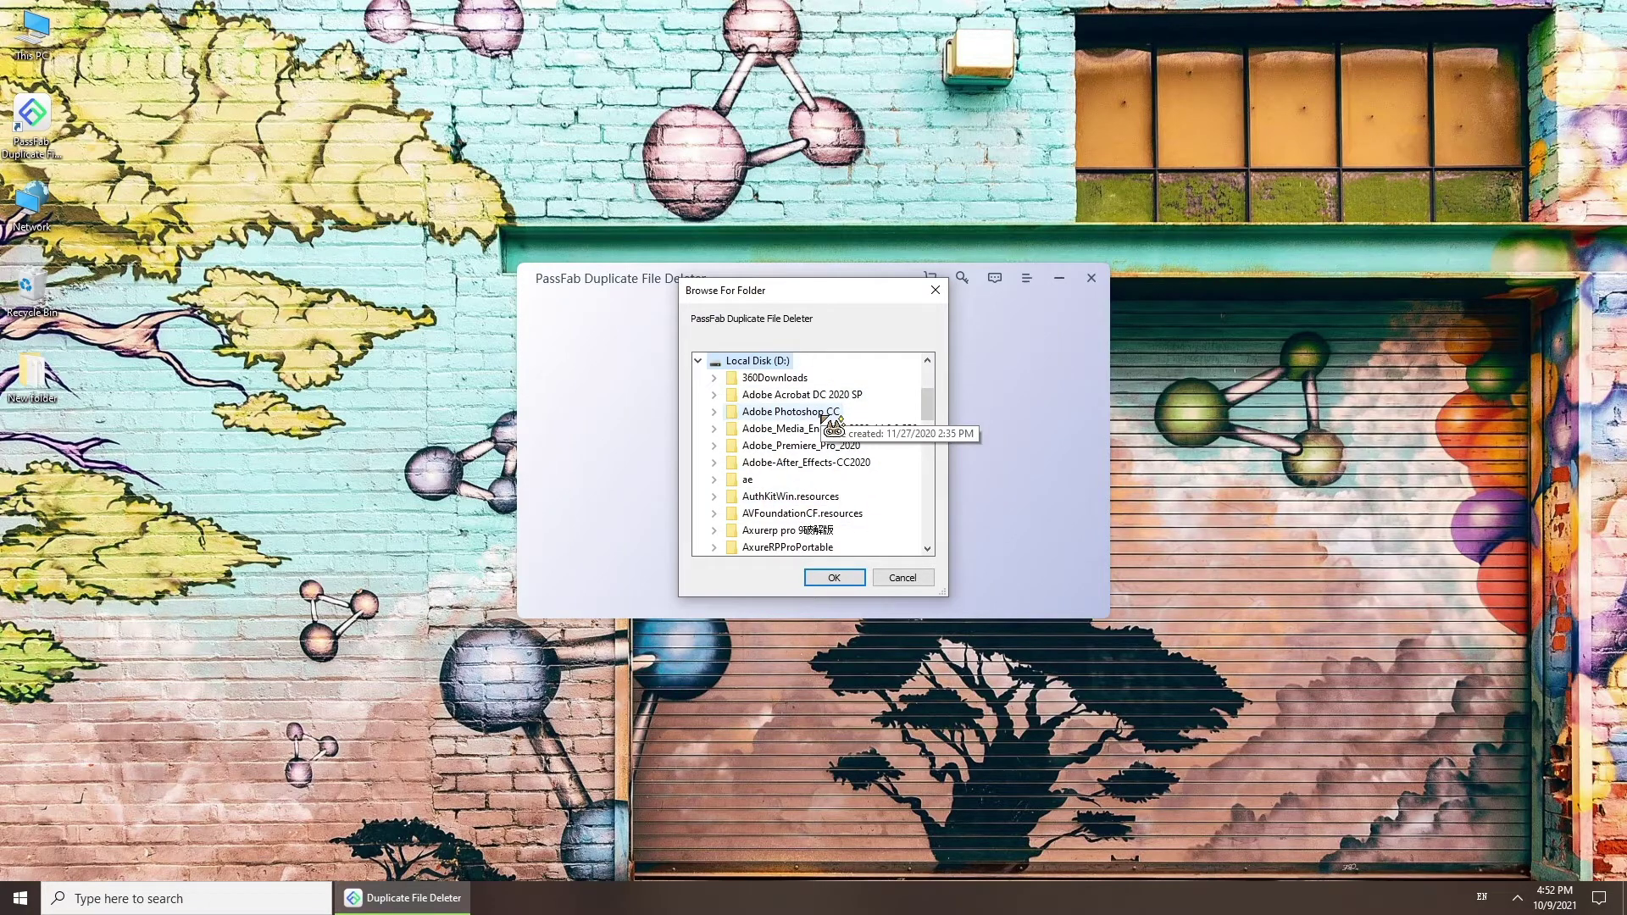
click(699, 360)
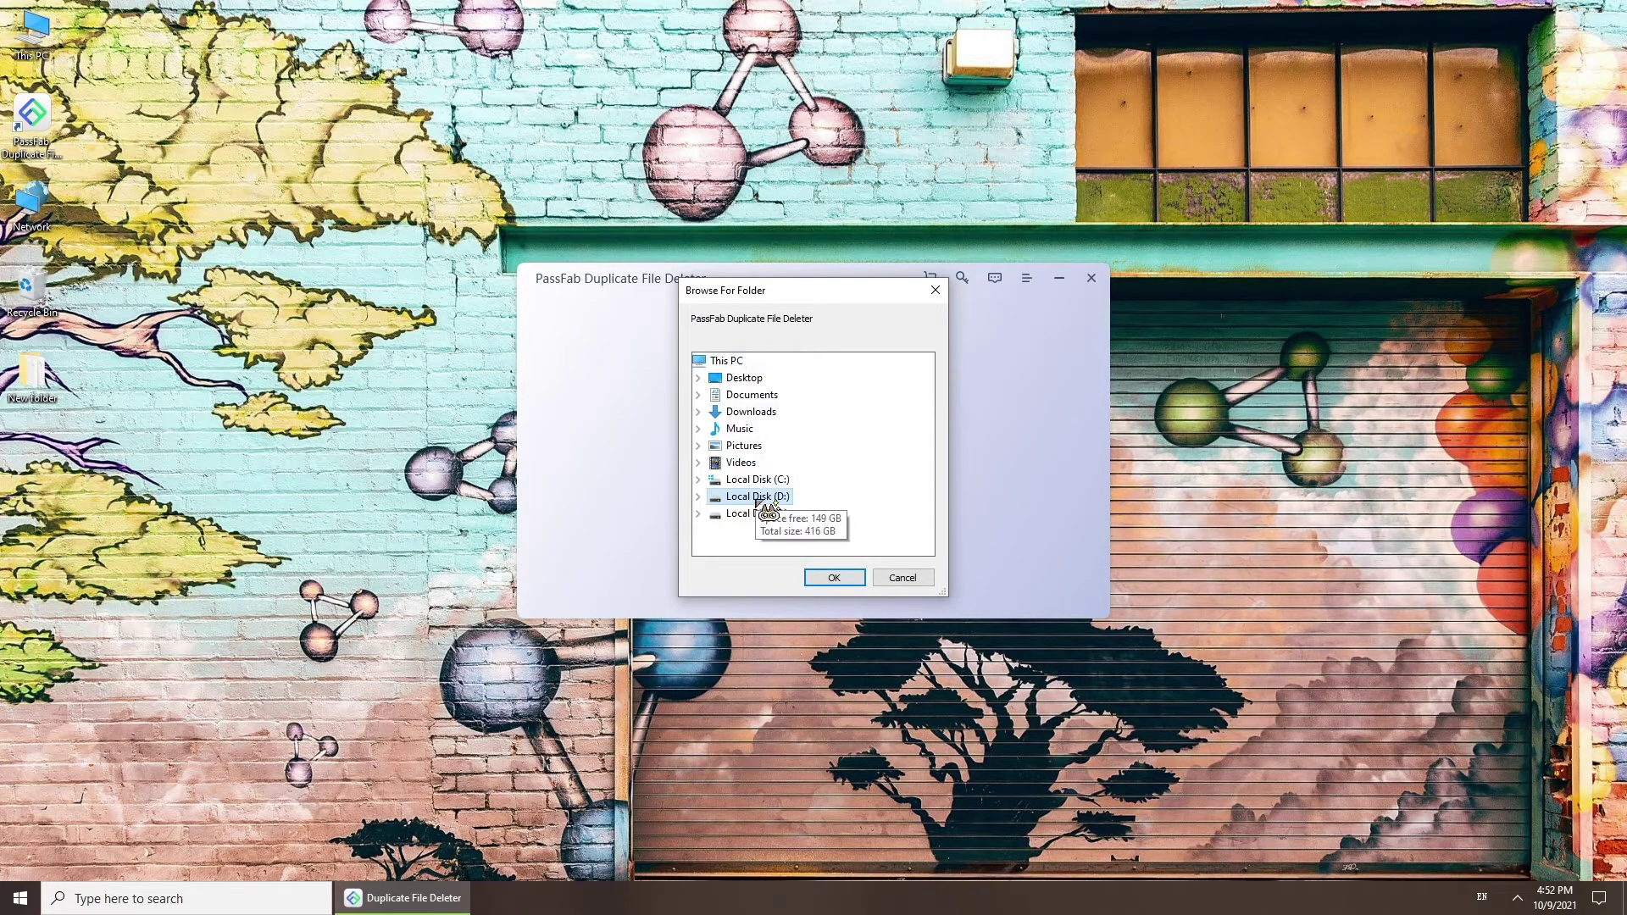
click(819, 579)
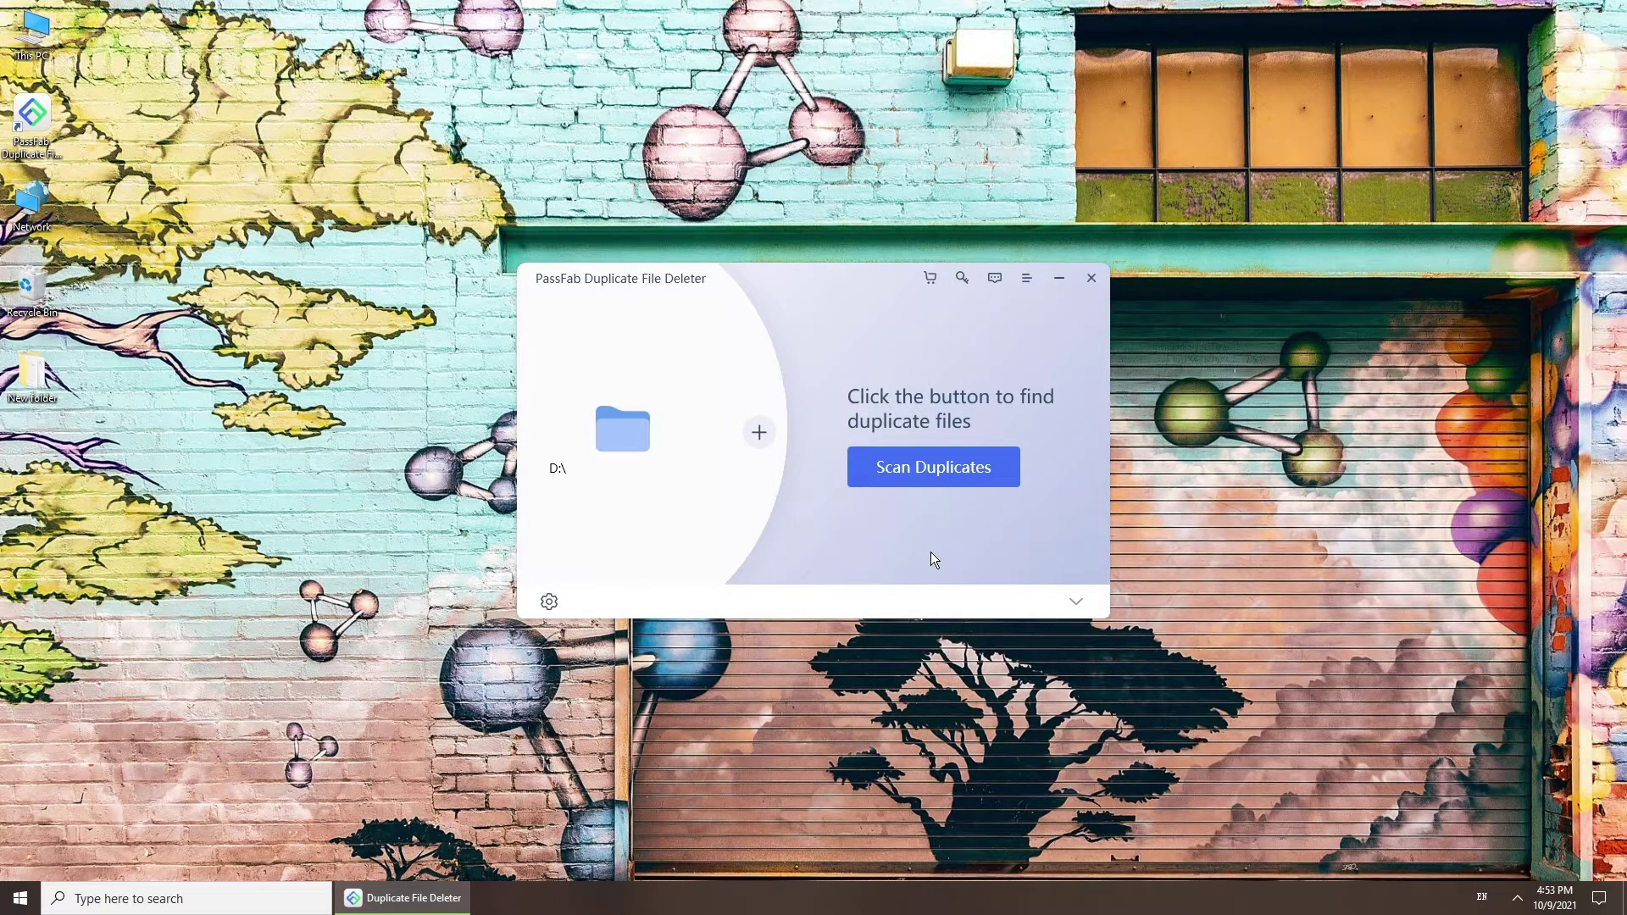
Step: Raise the window, keep removal set to Move to Recycle Bin, and show the Ignore scan options
click(551, 600)
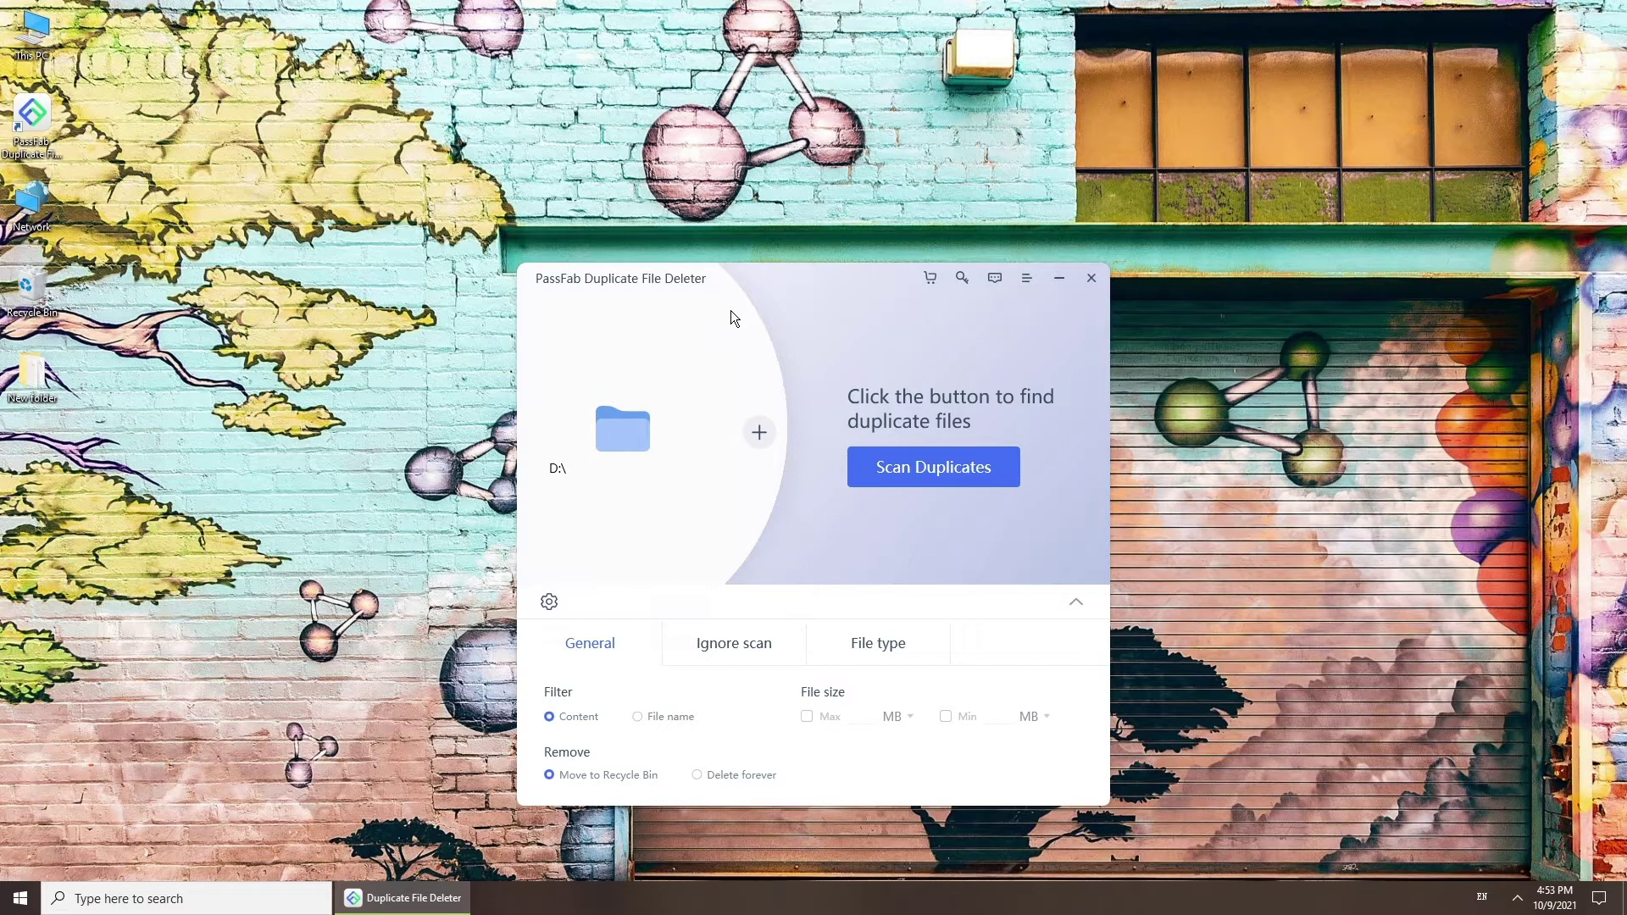
drag(777, 276, 743, 130)
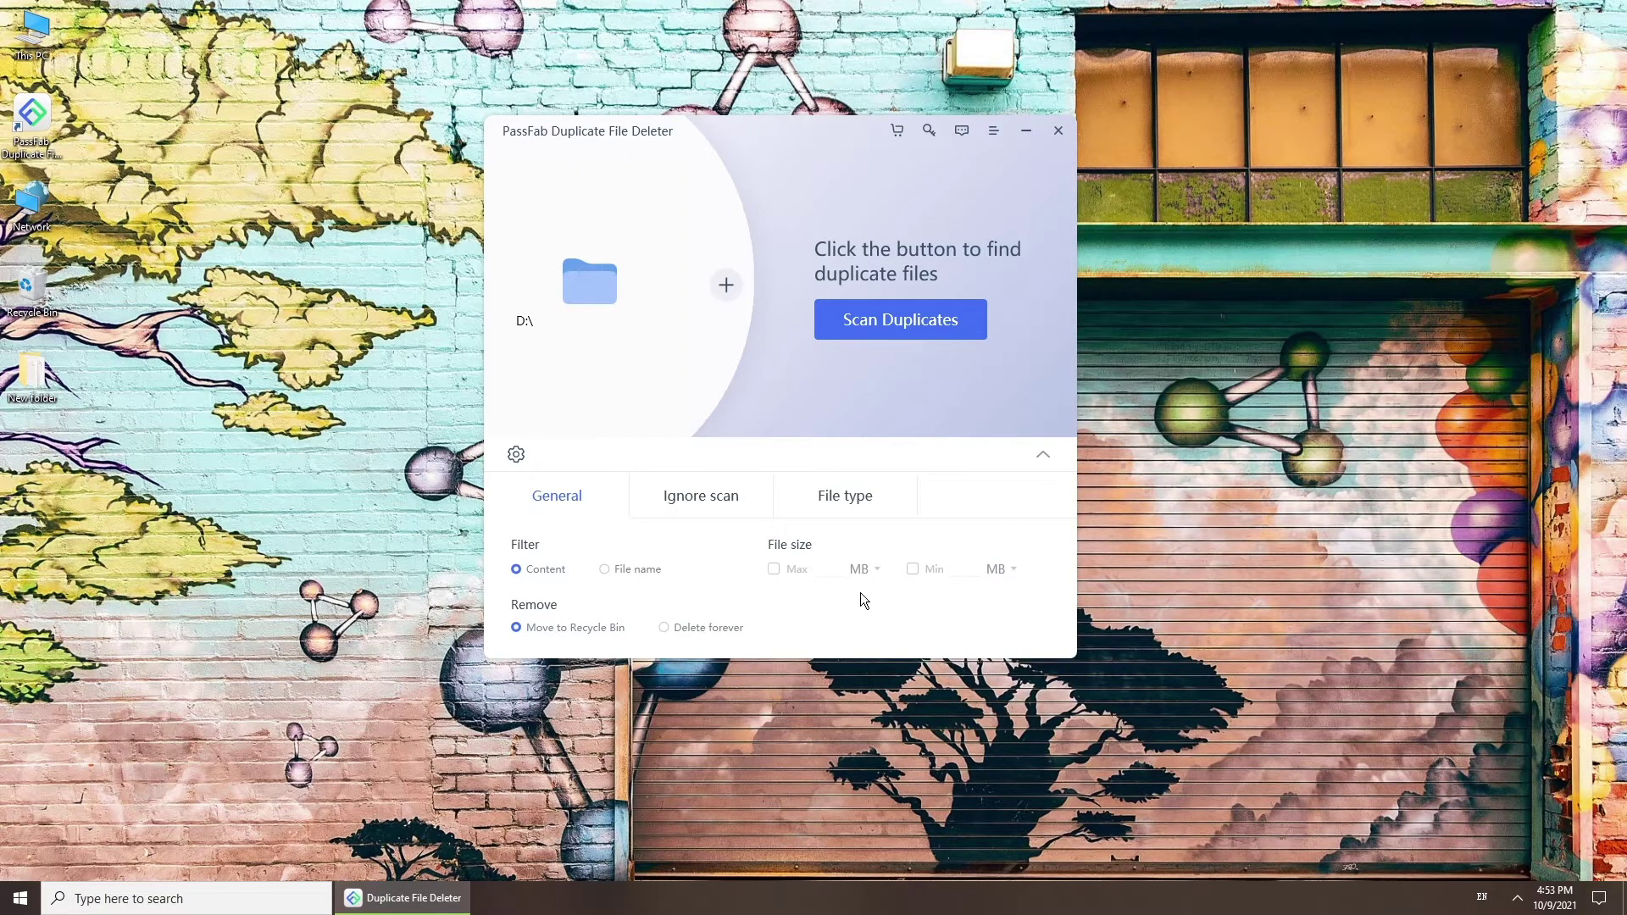
click(663, 627)
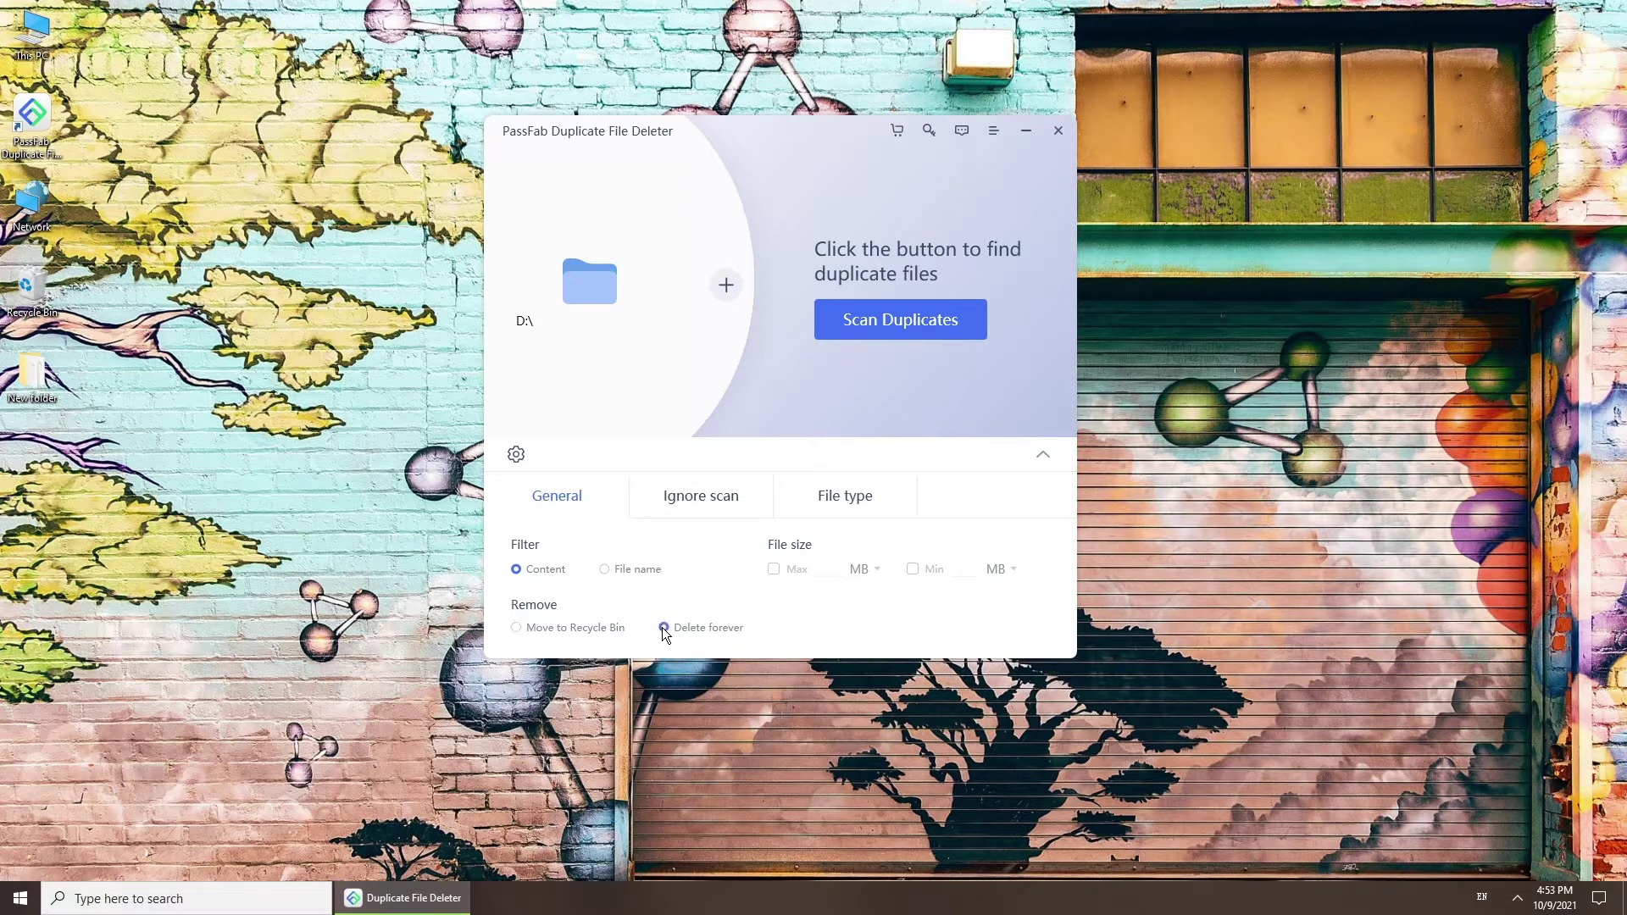
click(515, 627)
click(693, 496)
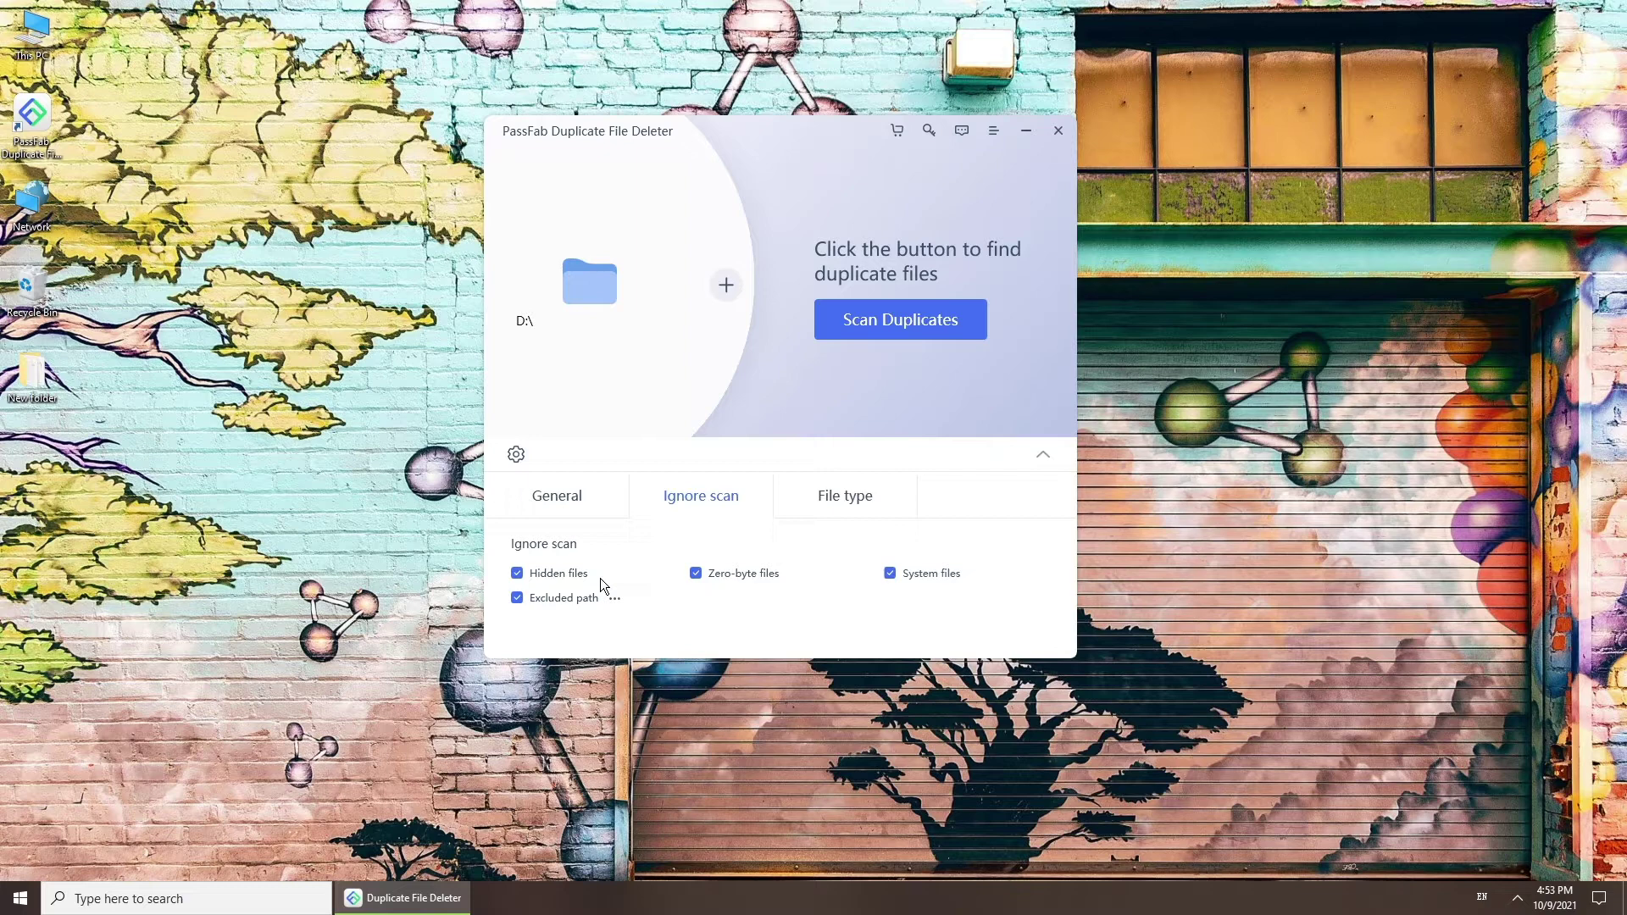
Step: Stop ignoring zero-byte files and save D:\Users\Videos as an excluded path
click(696, 574)
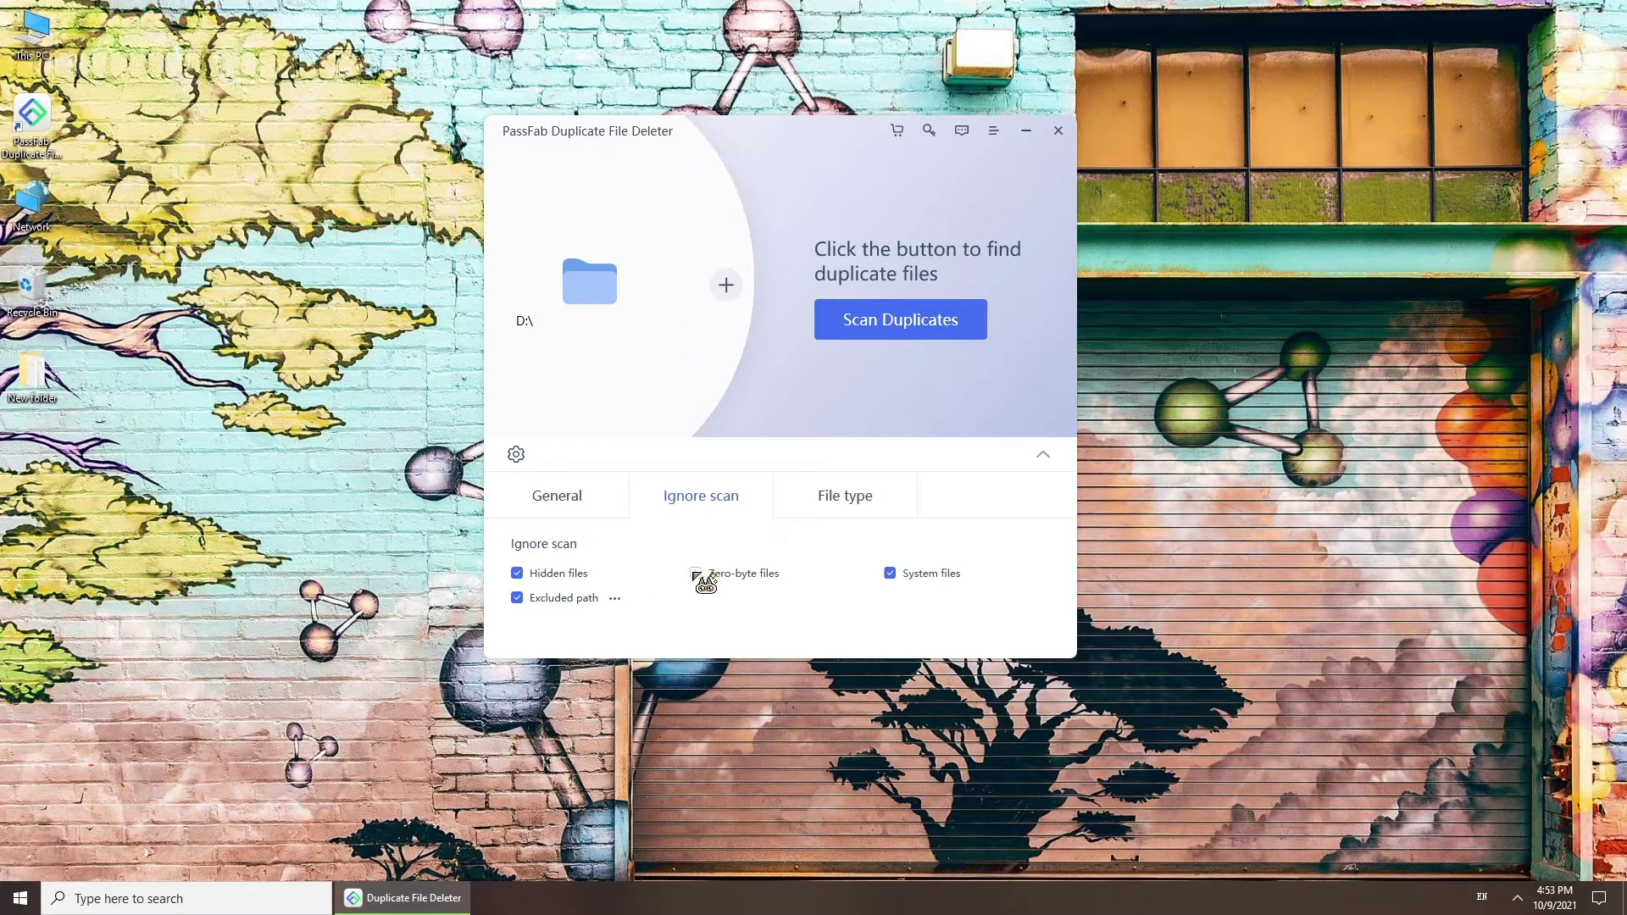
click(616, 598)
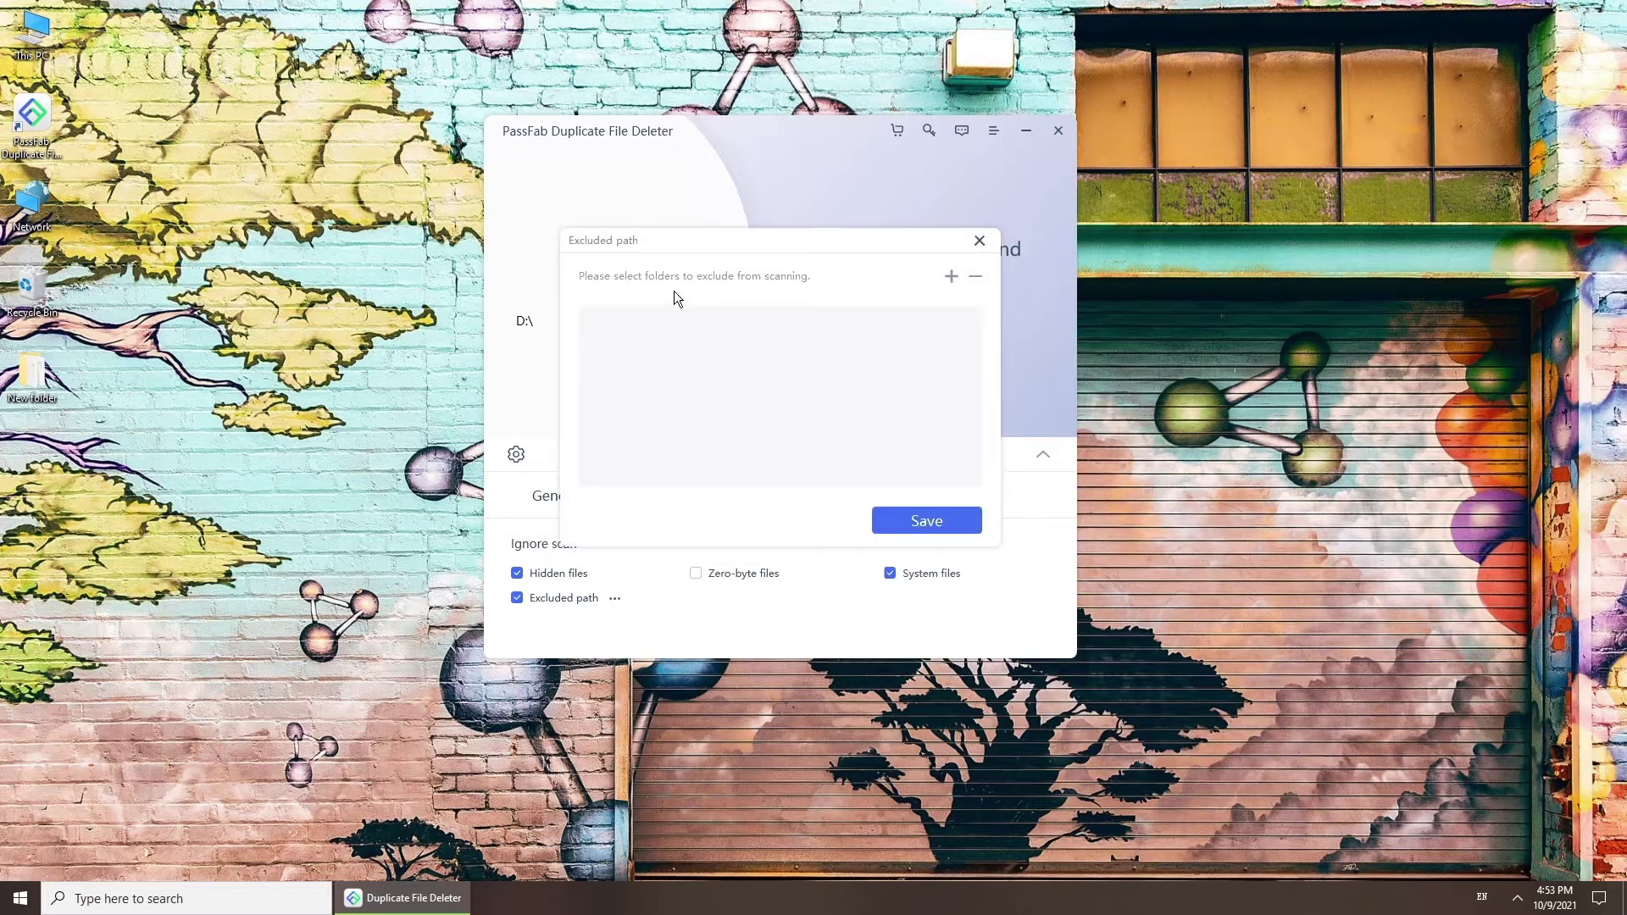
click(952, 276)
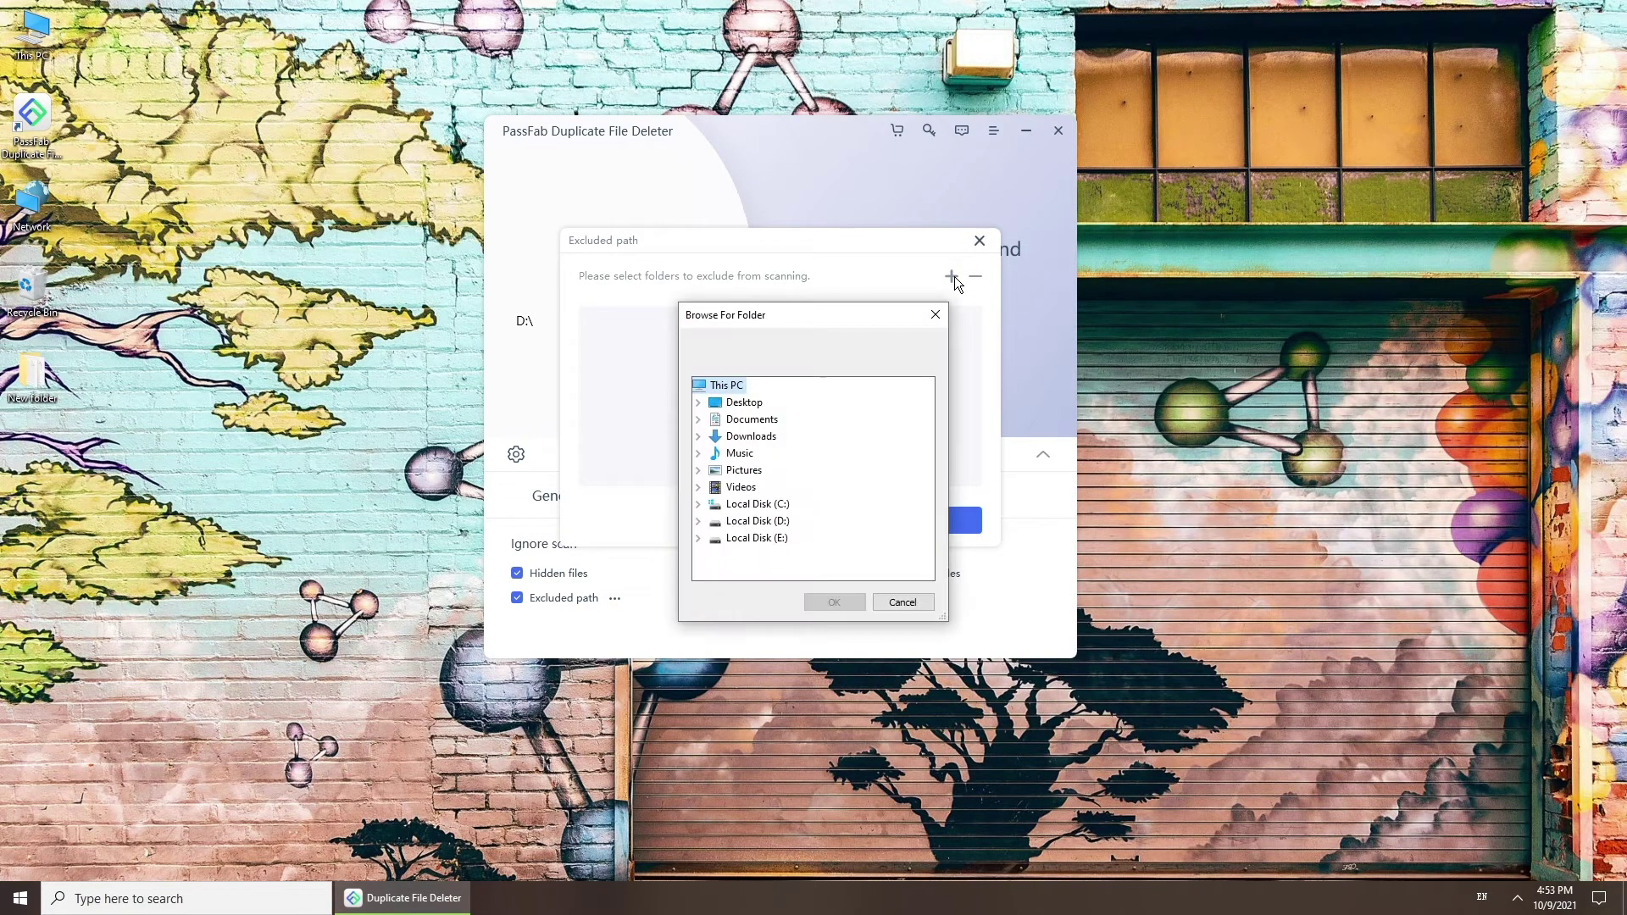
click(700, 522)
scroll(723, 502, down, 10)
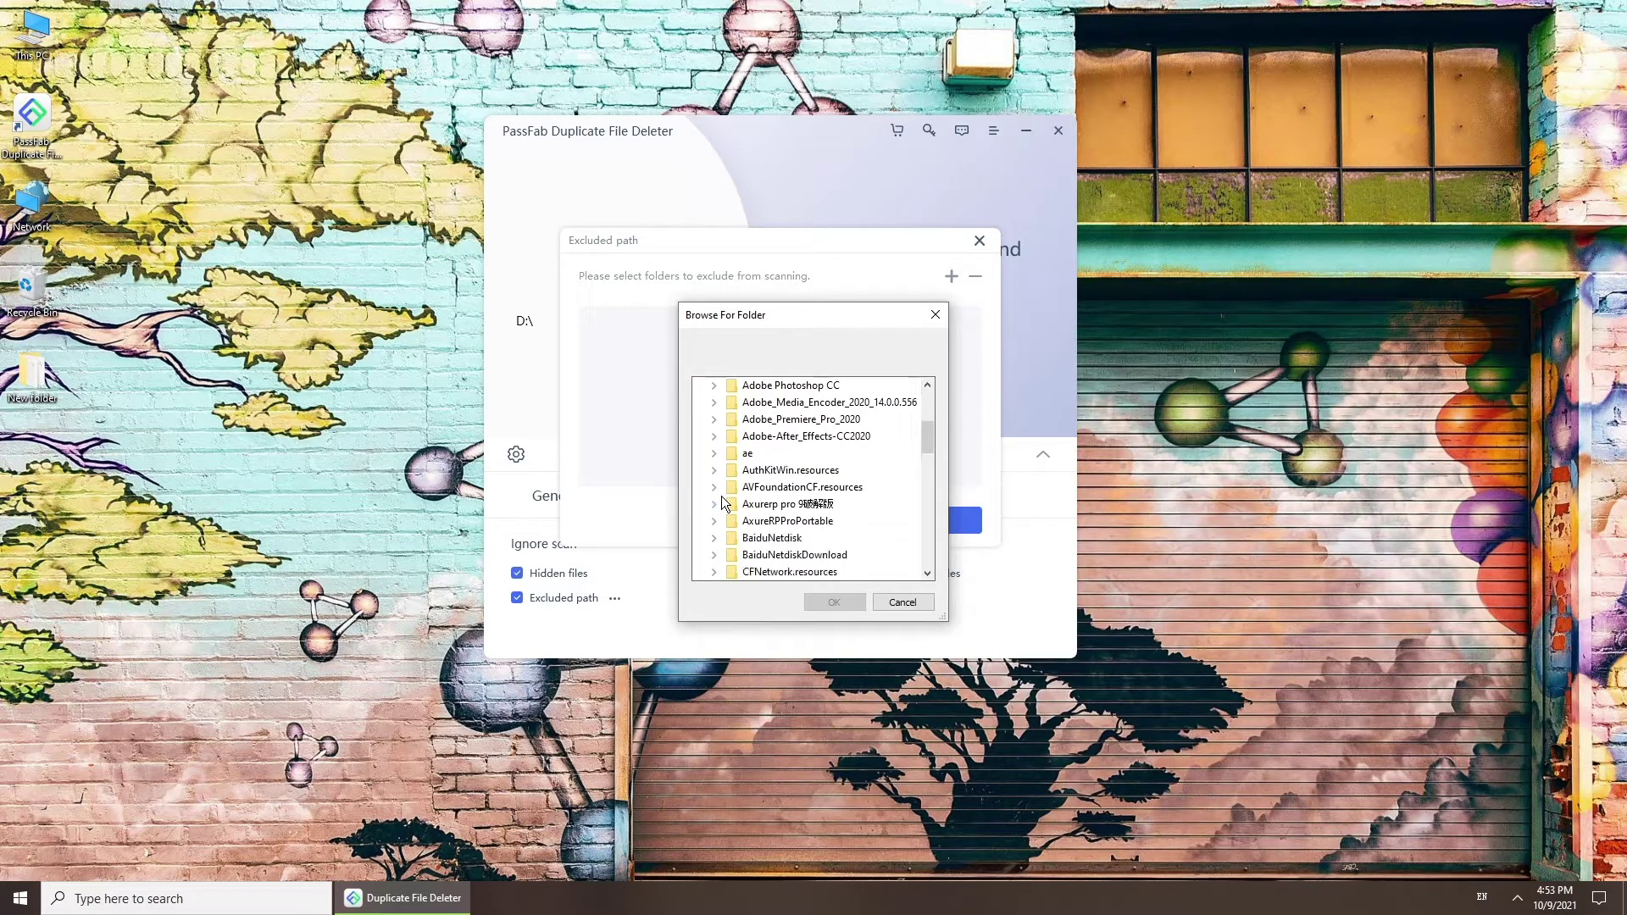
scroll(720, 496, down, 3)
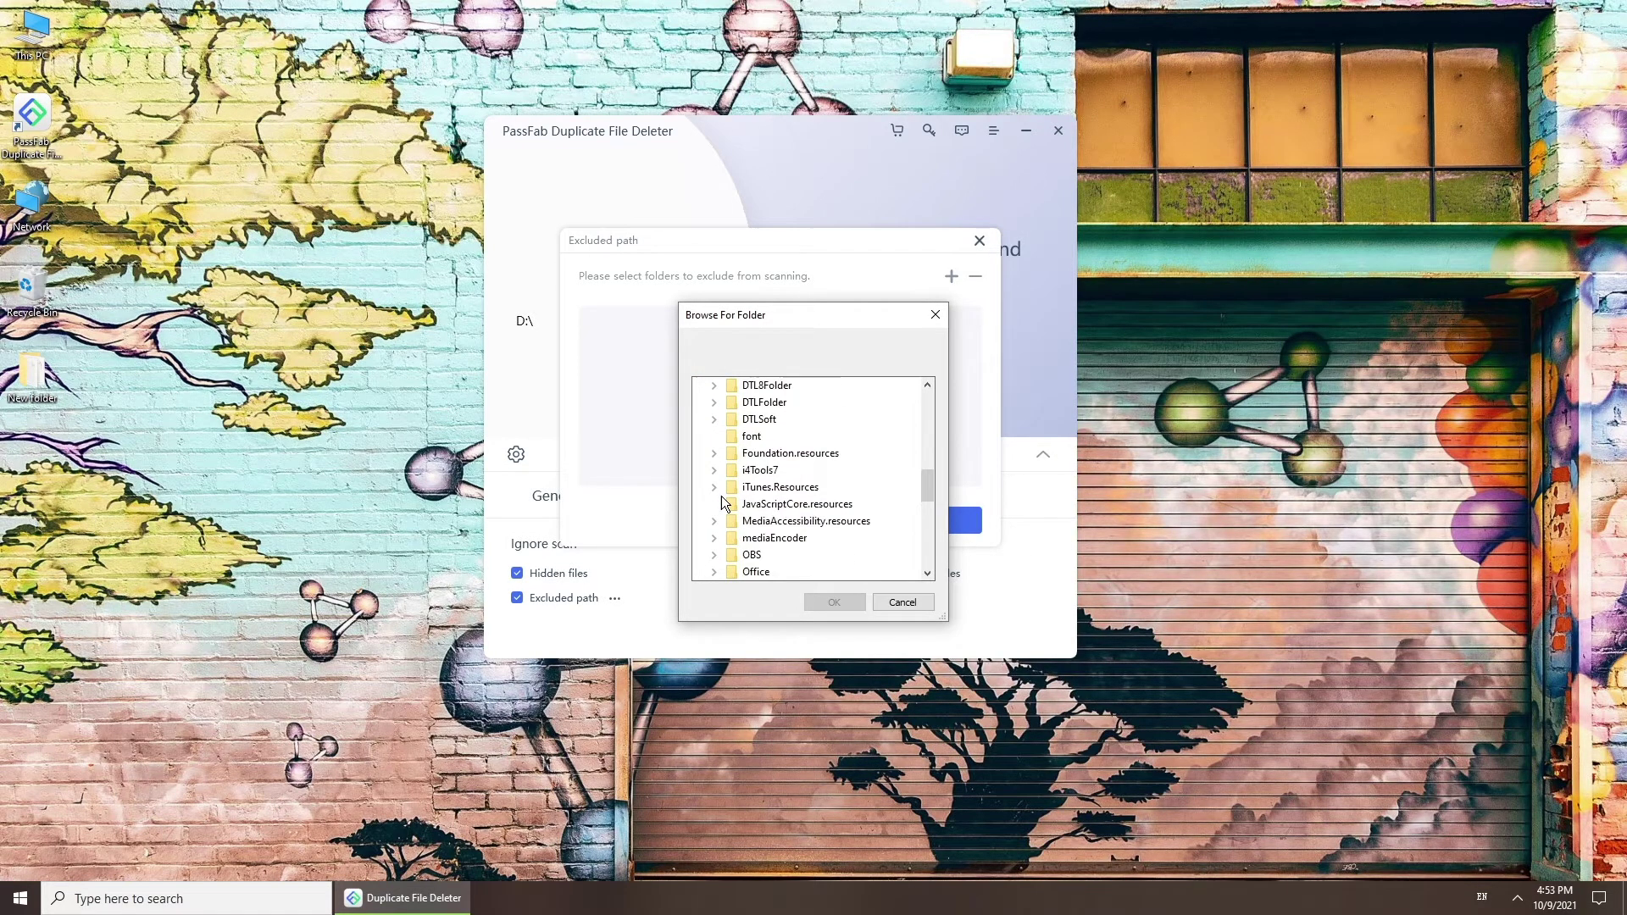
scroll(720, 495, down, 3)
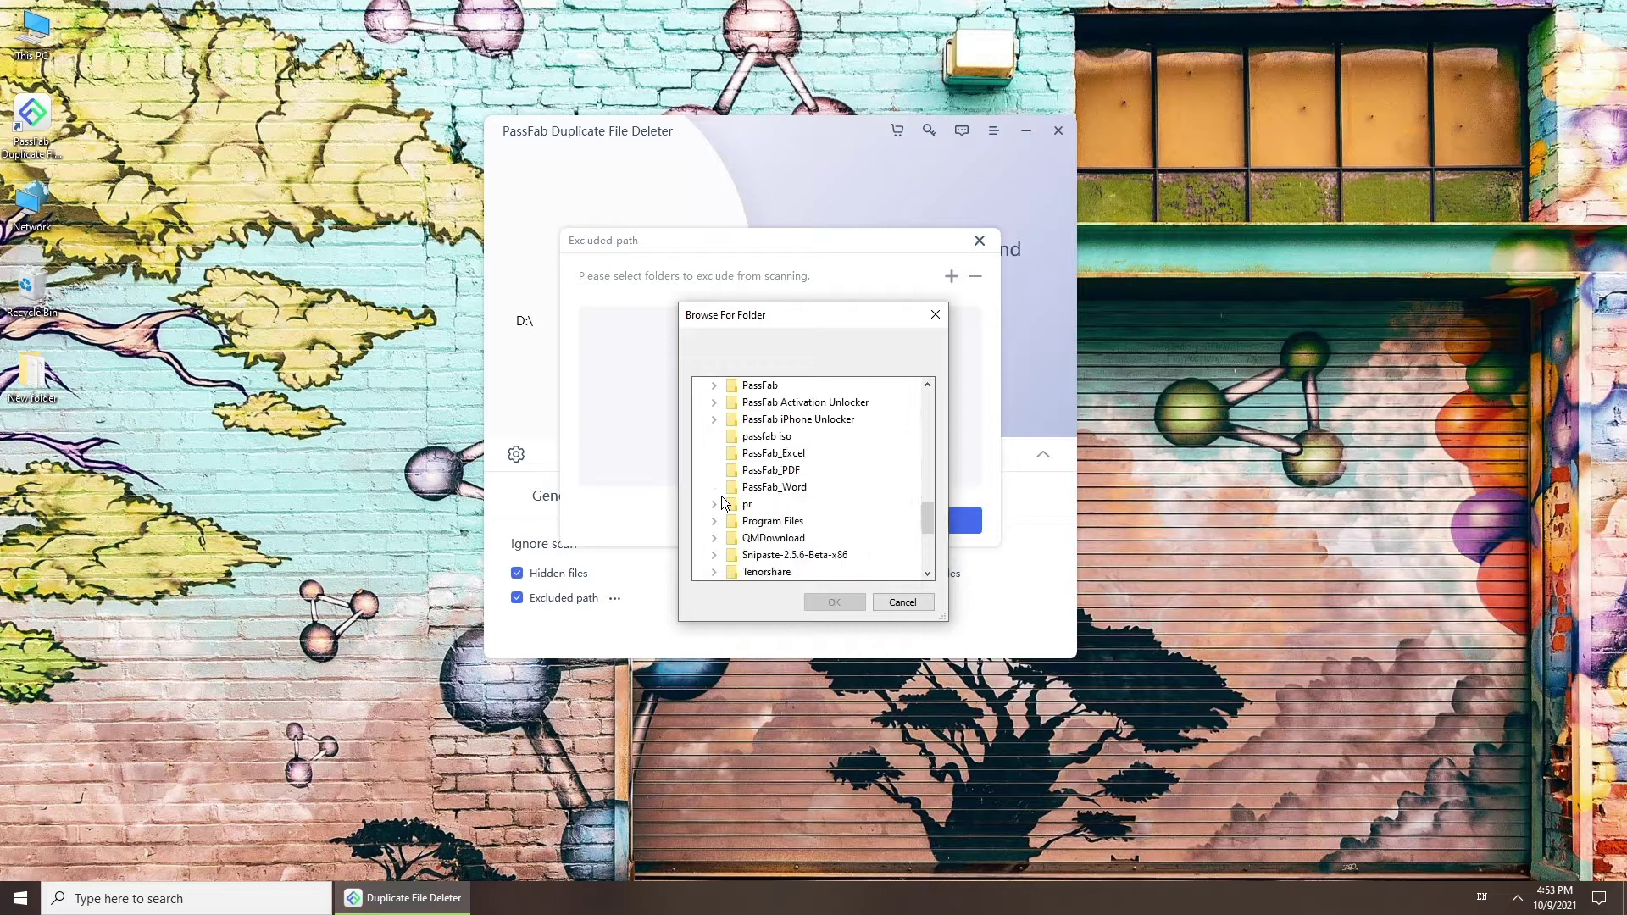
click(715, 540)
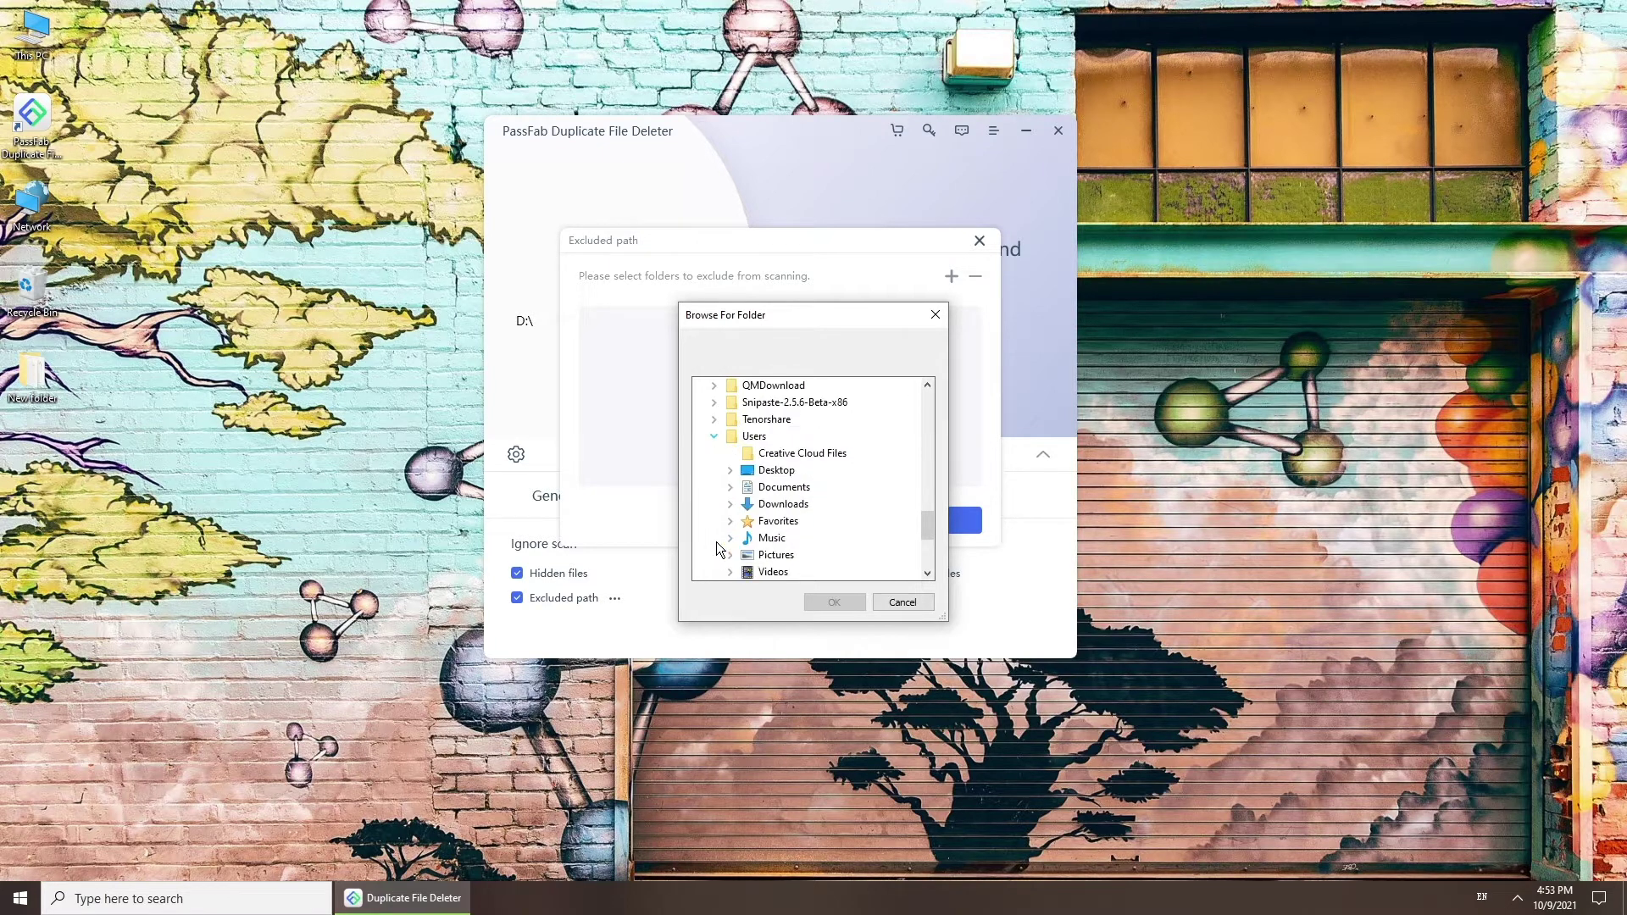
scroll(762, 500, down, 1)
click(779, 519)
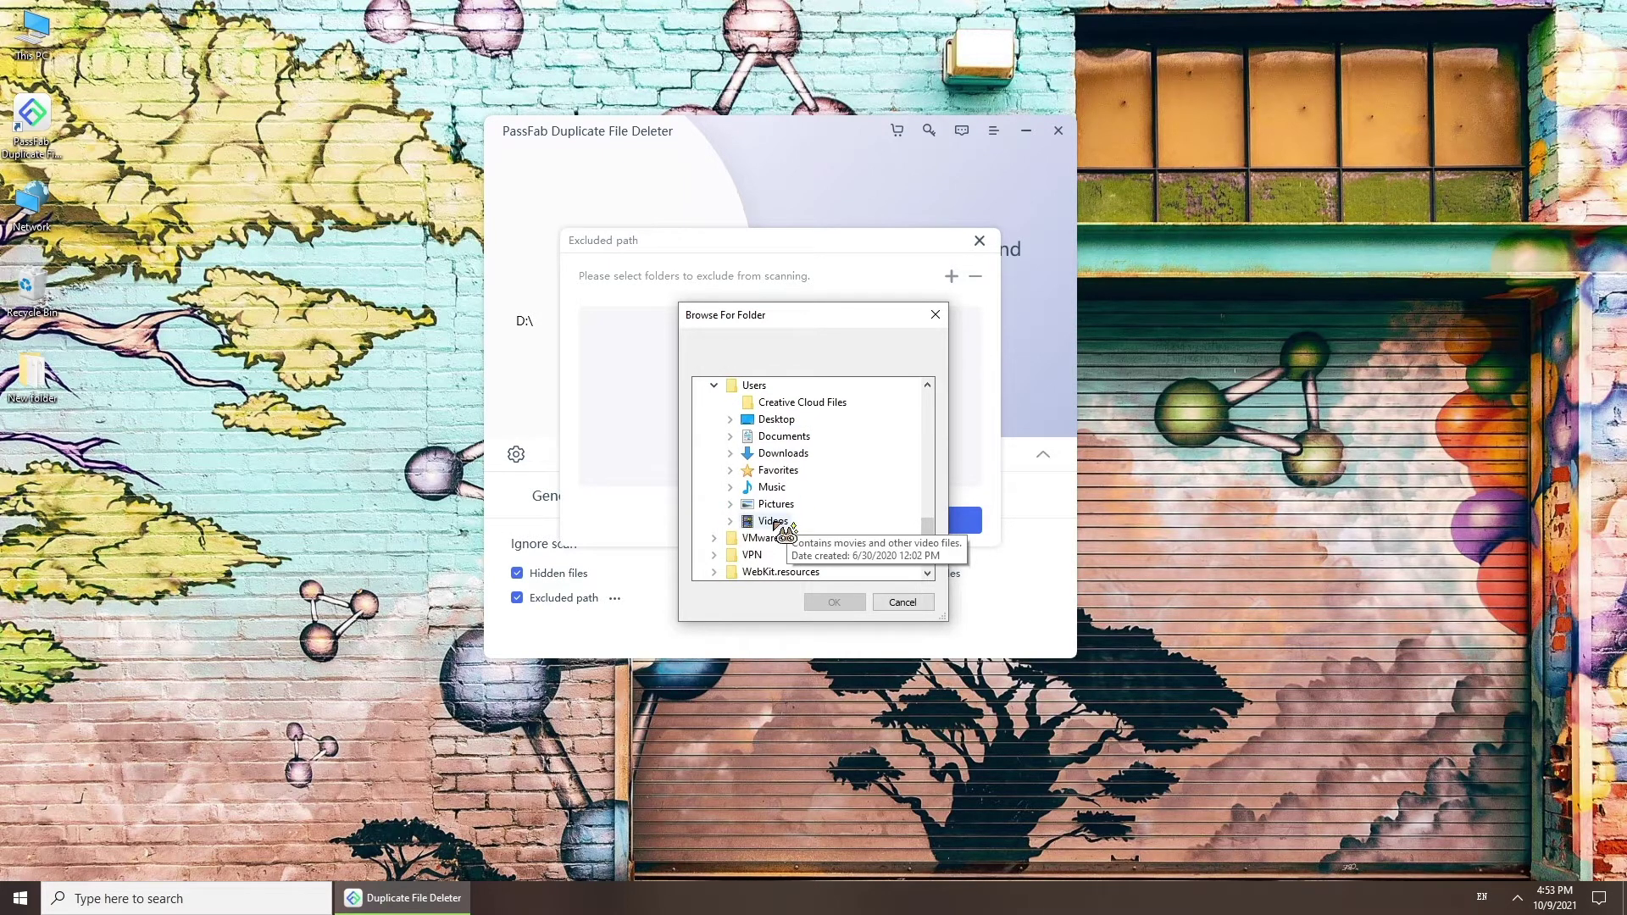
click(835, 603)
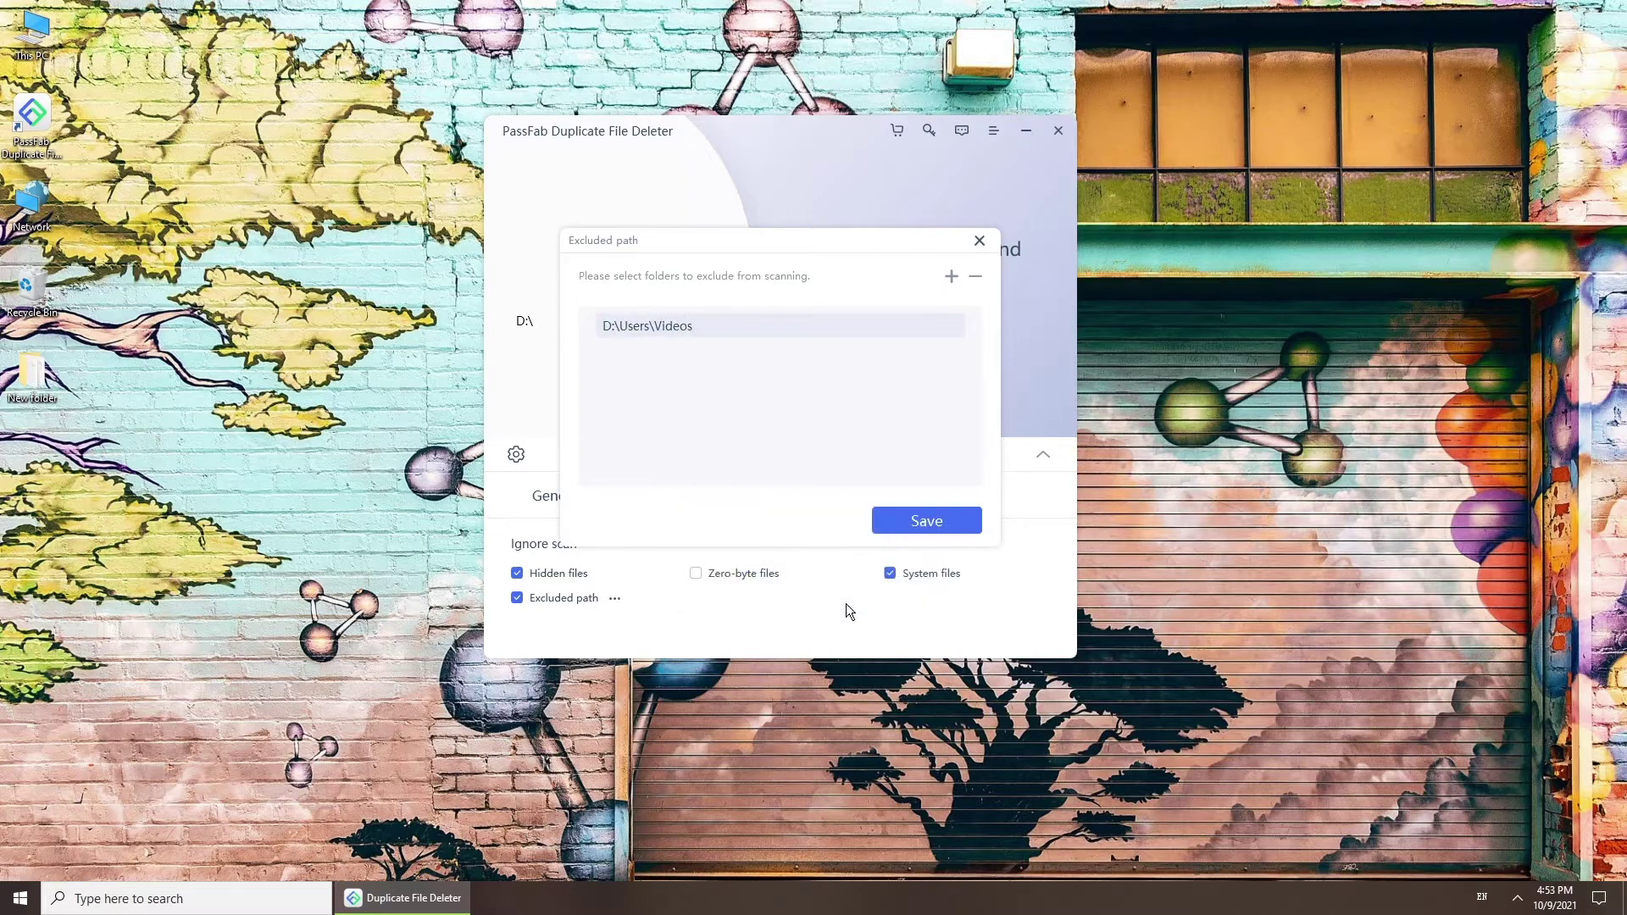
click(899, 518)
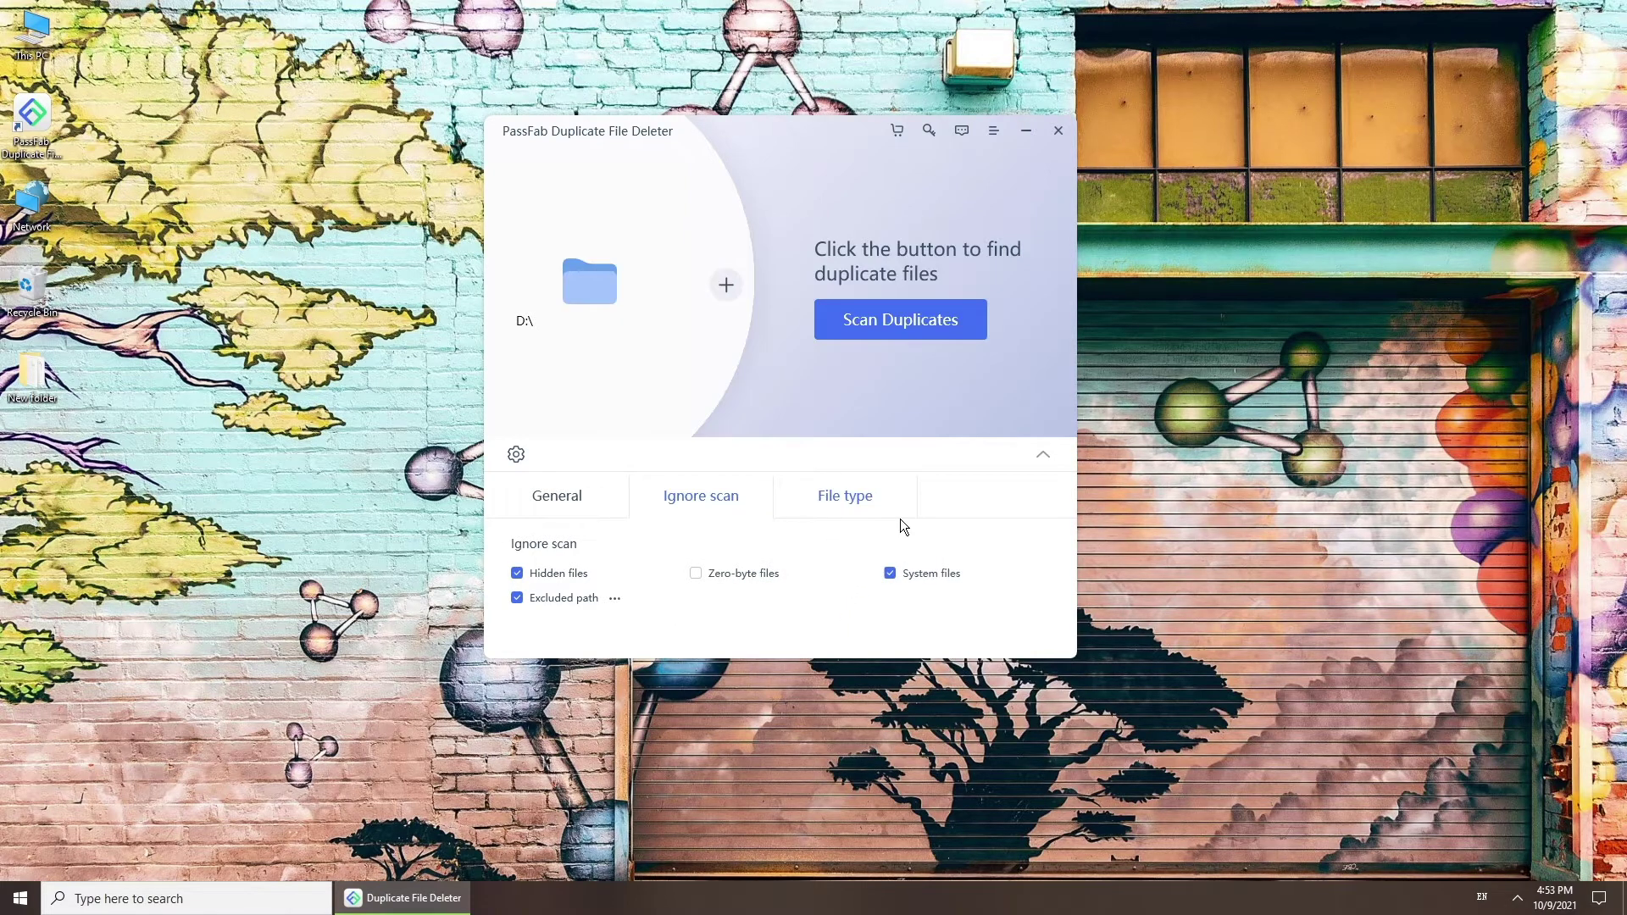
click(847, 505)
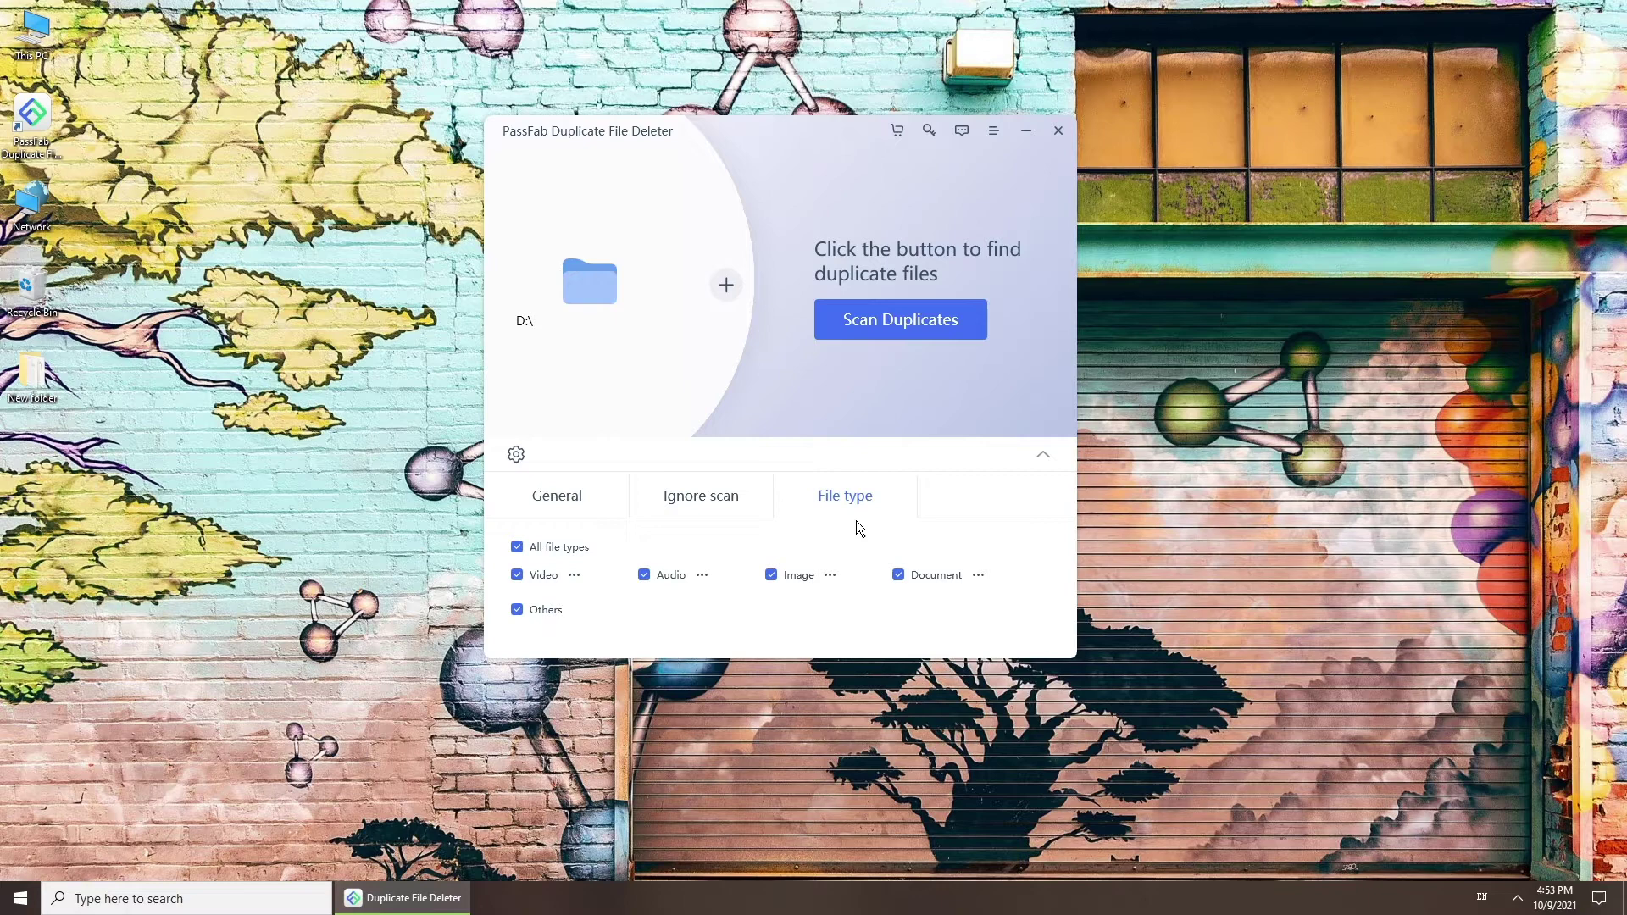
click(574, 576)
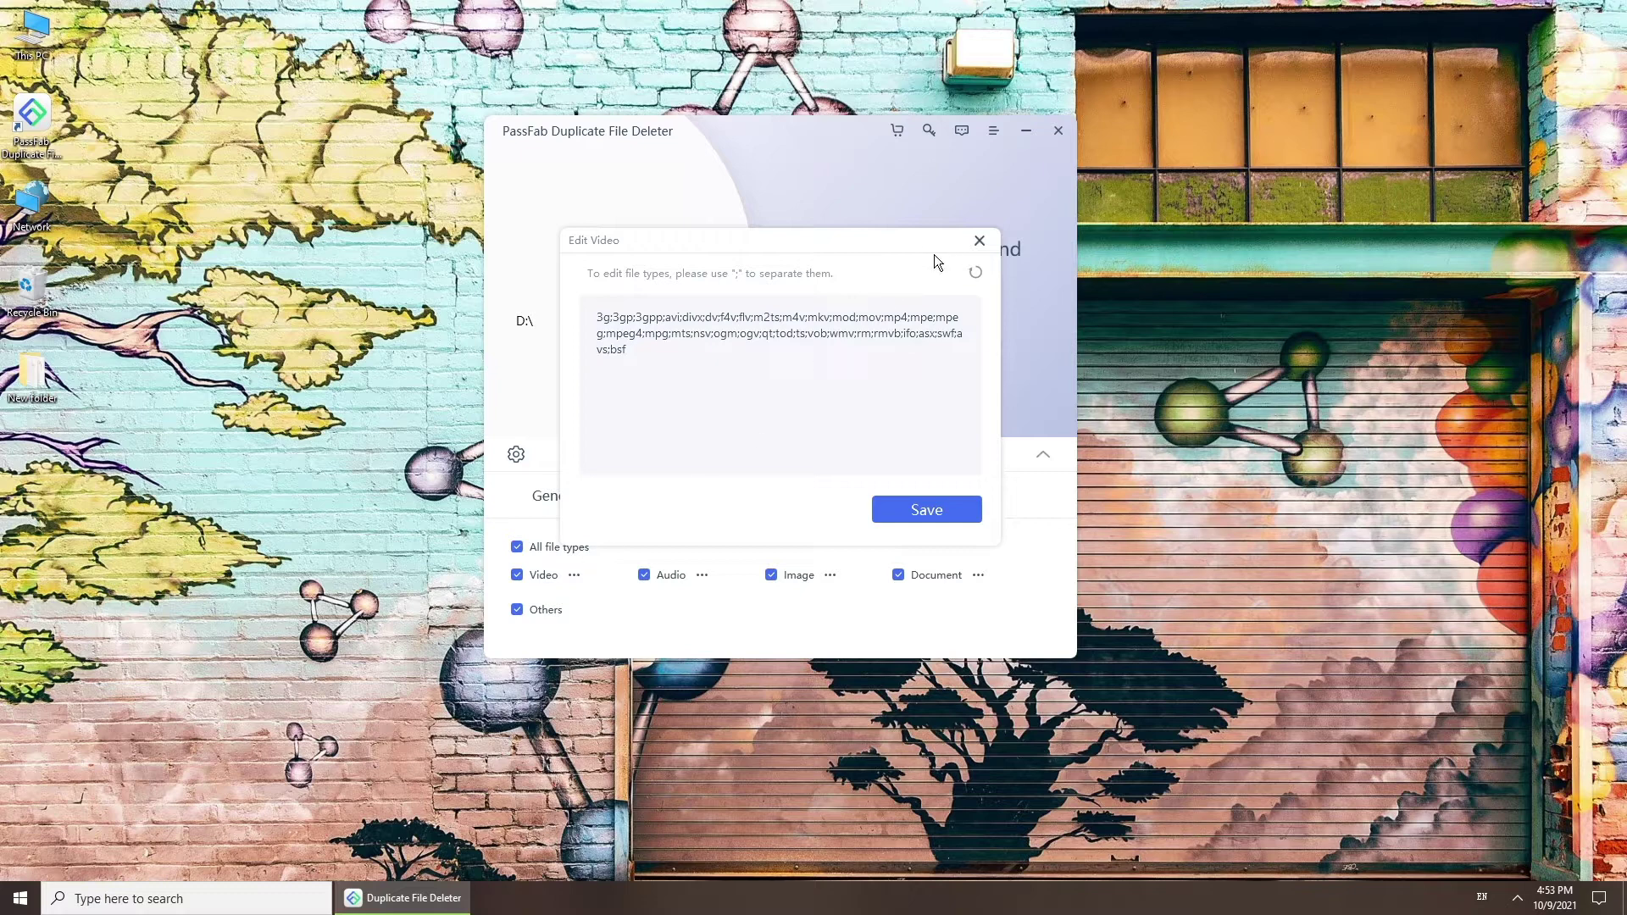
click(980, 243)
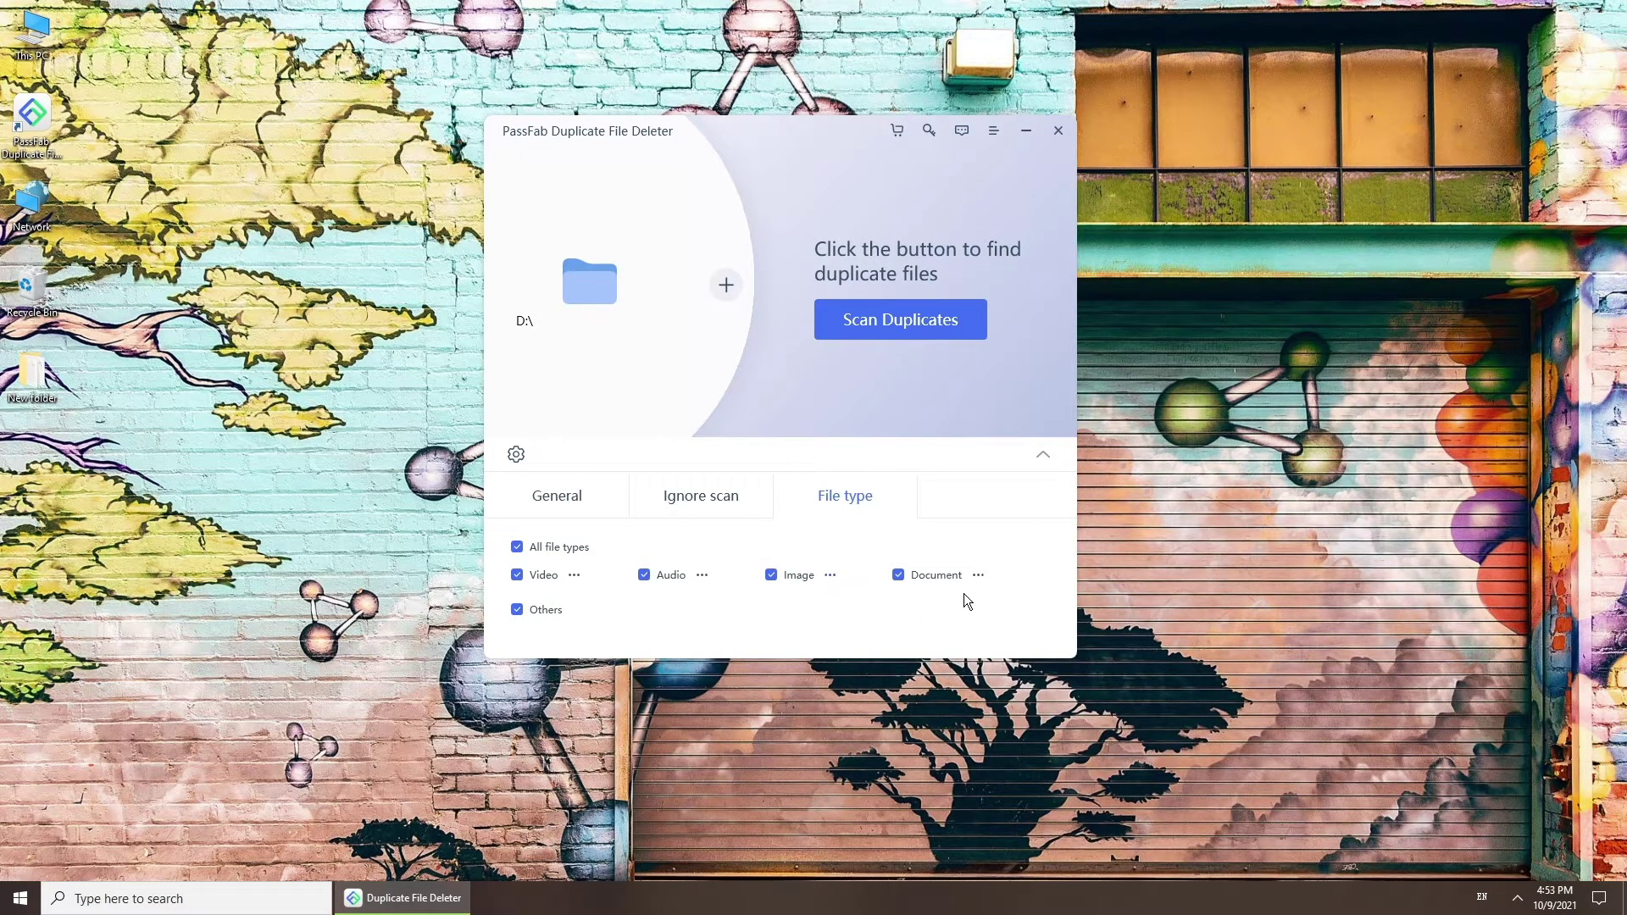
click(979, 575)
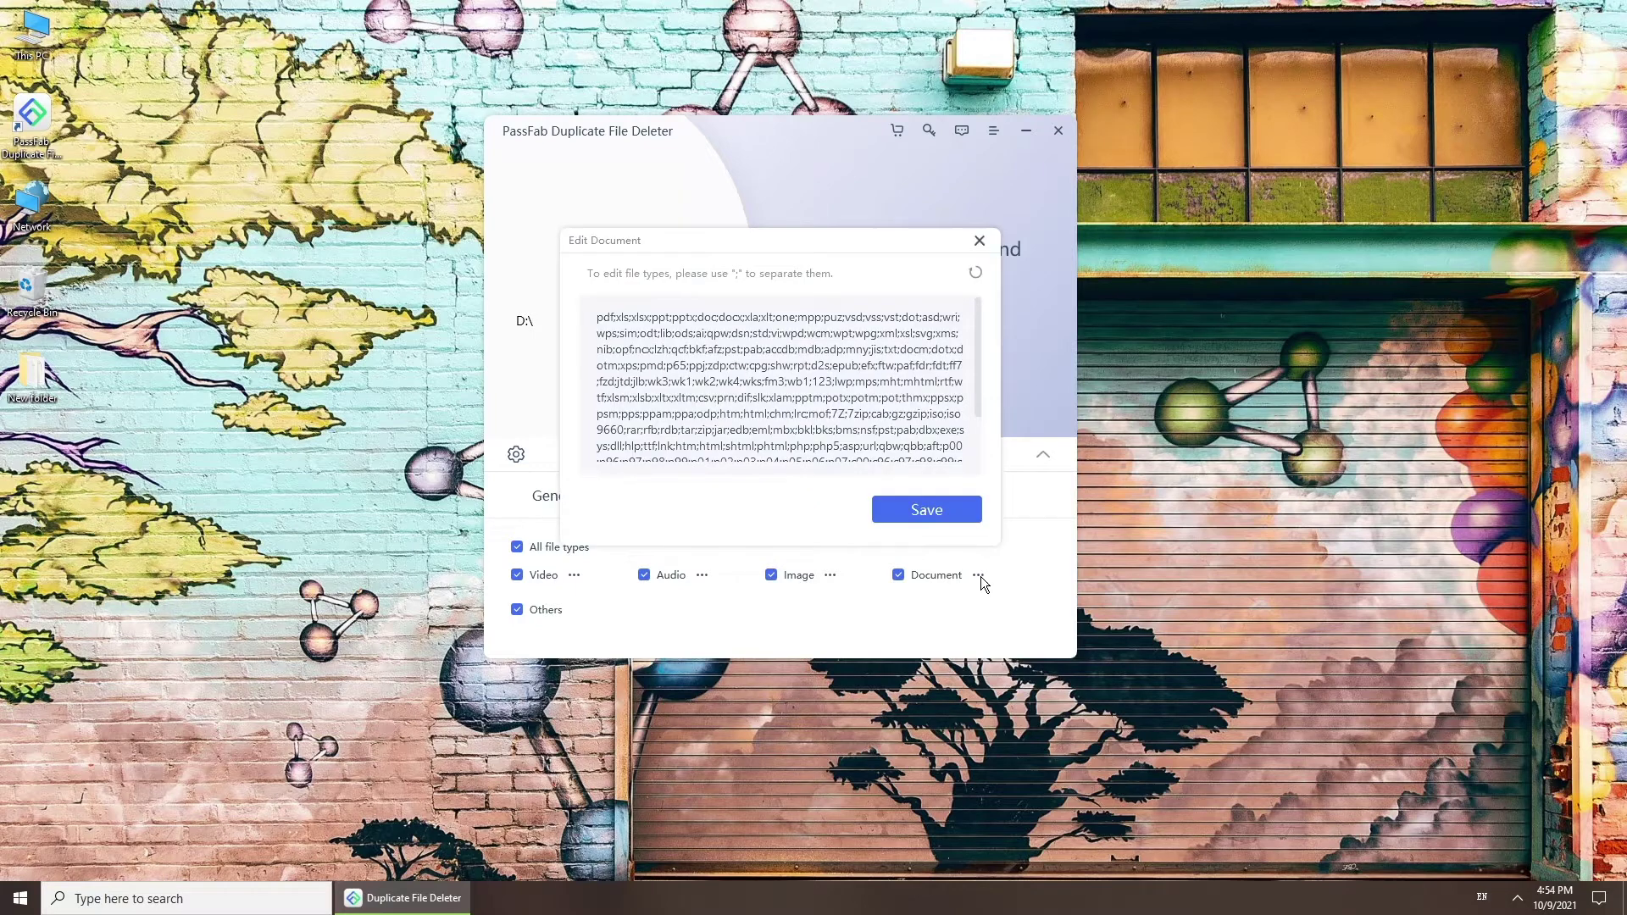
click(978, 241)
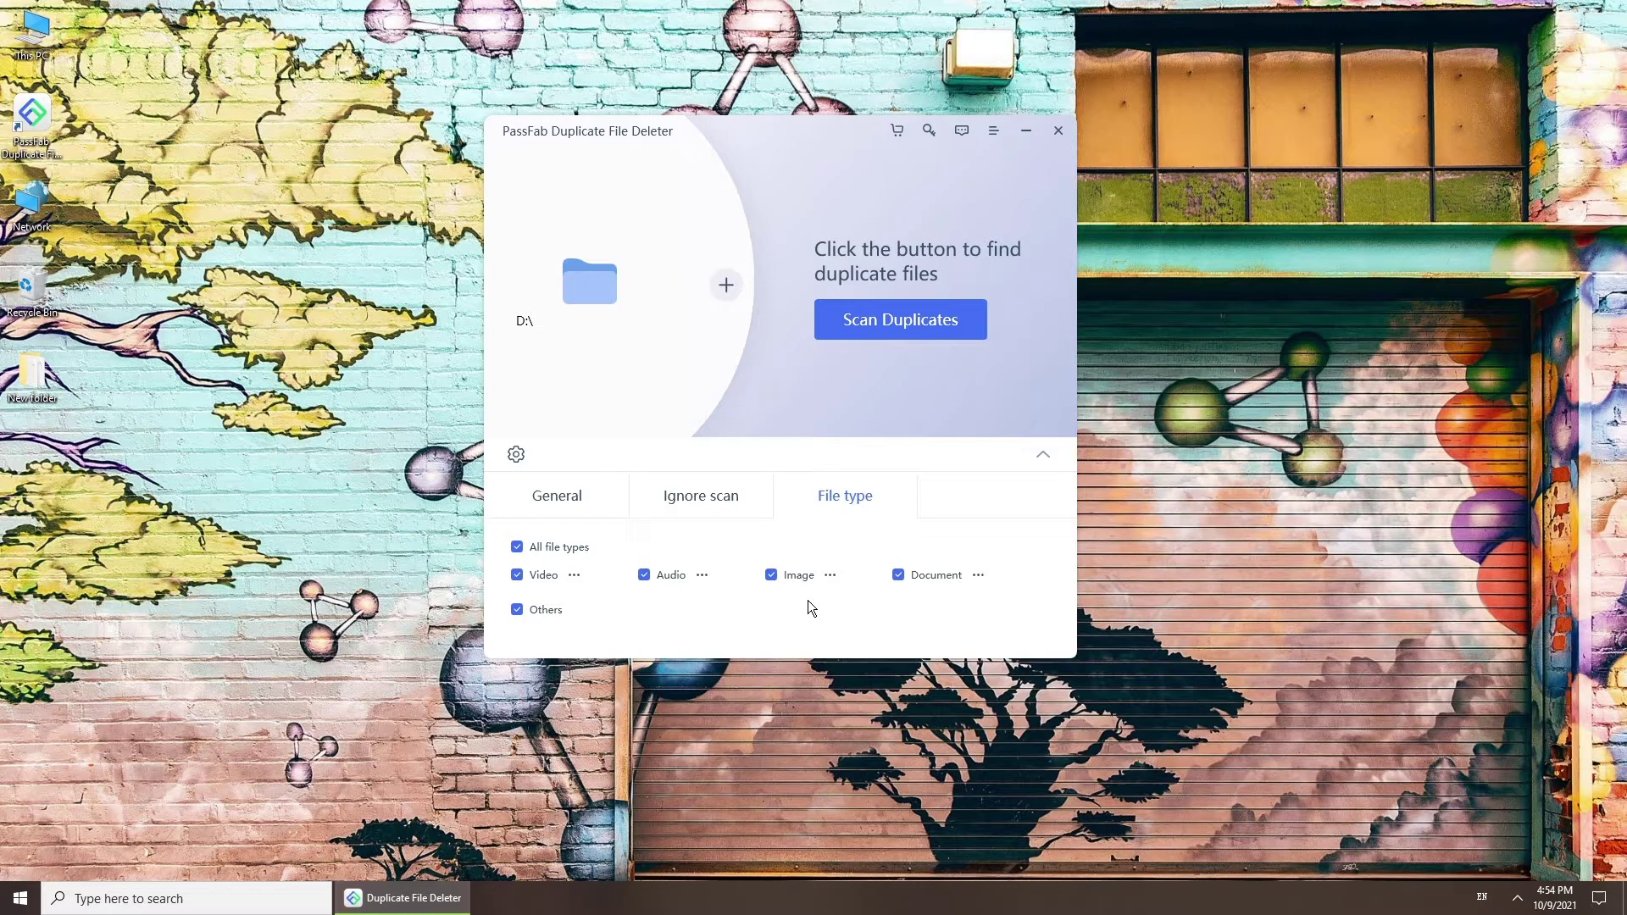
Step: Collapse the settings panel and run Scan Duplicates on D:\, finding 32327 duplicates
click(1043, 457)
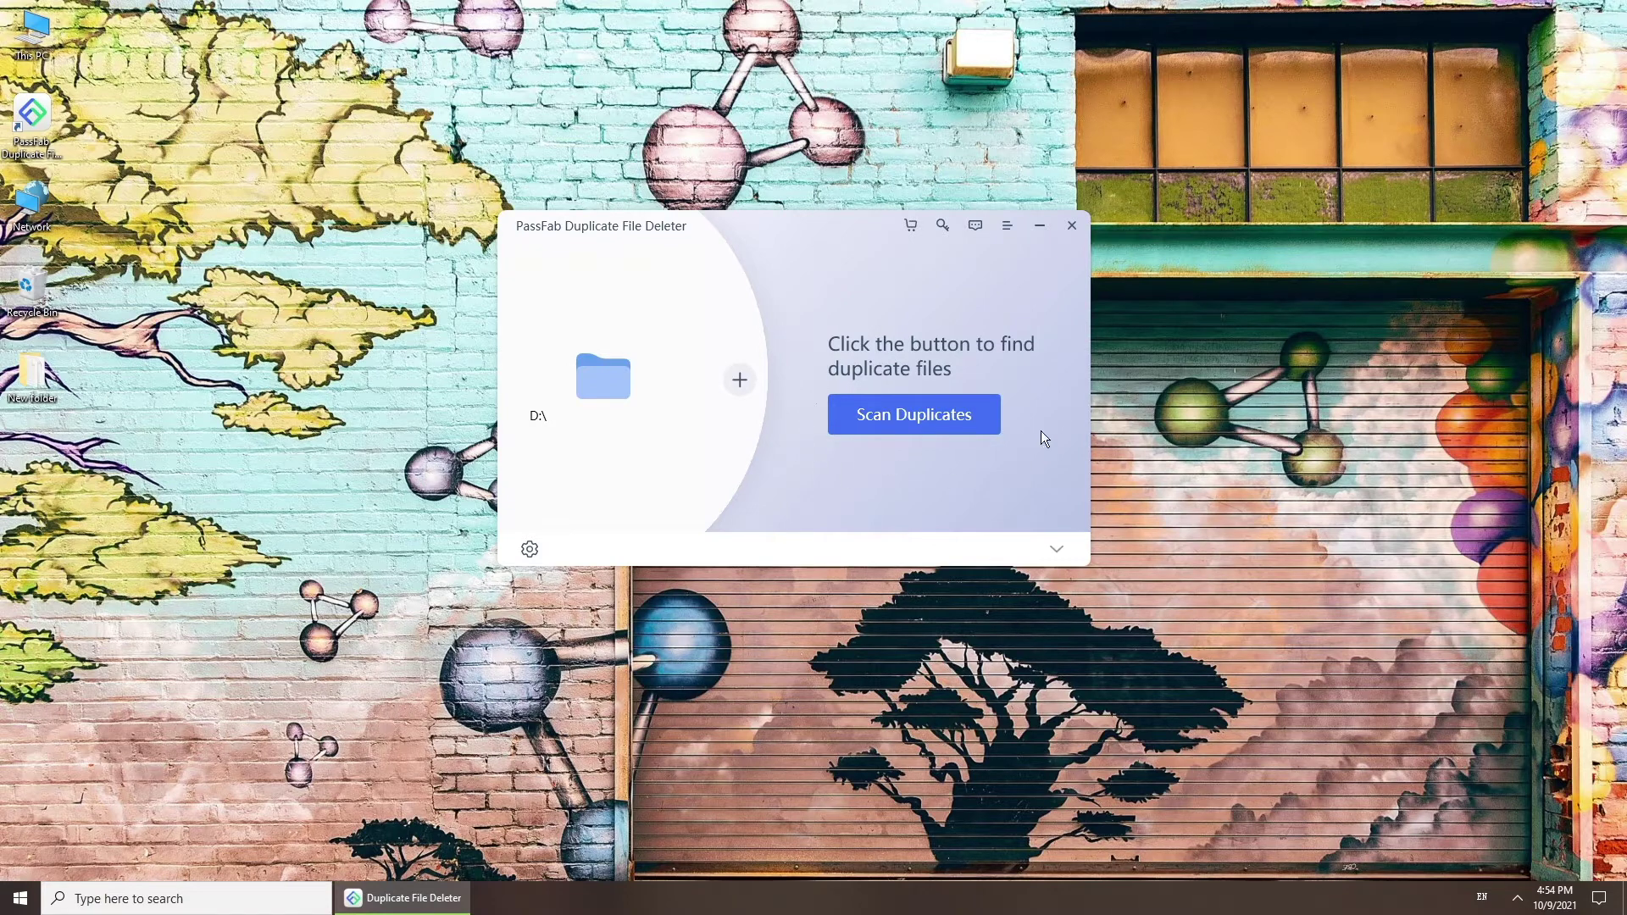
click(917, 415)
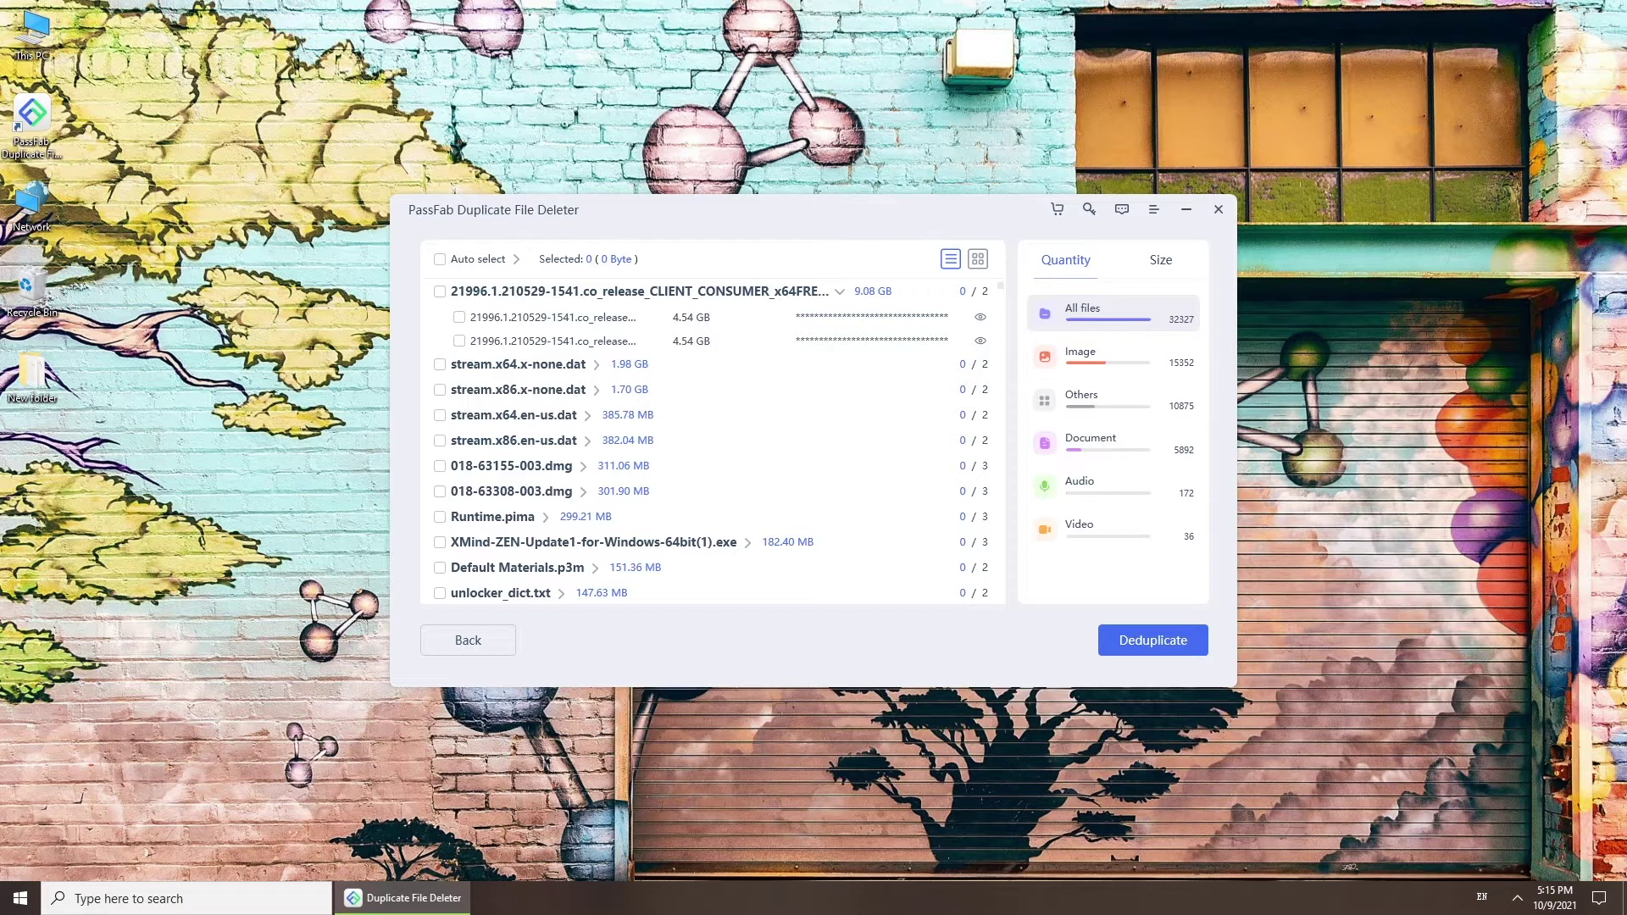
Step: Toggle between thumbnail and list views, expand the duplicate groups, and preview a duplicate video
click(979, 259)
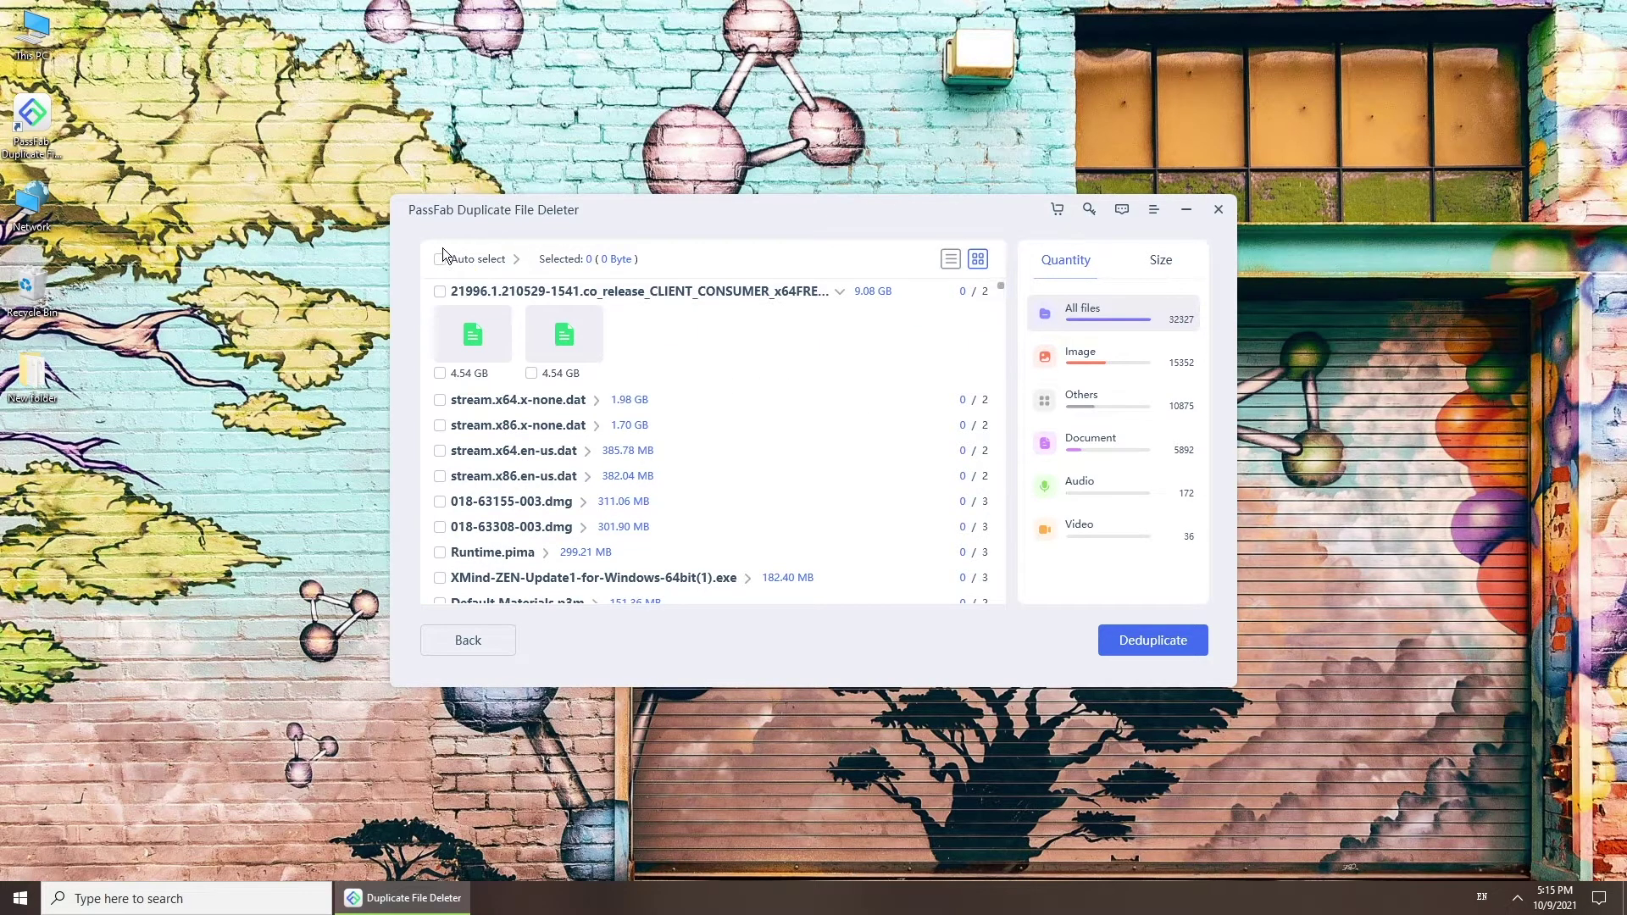
click(517, 259)
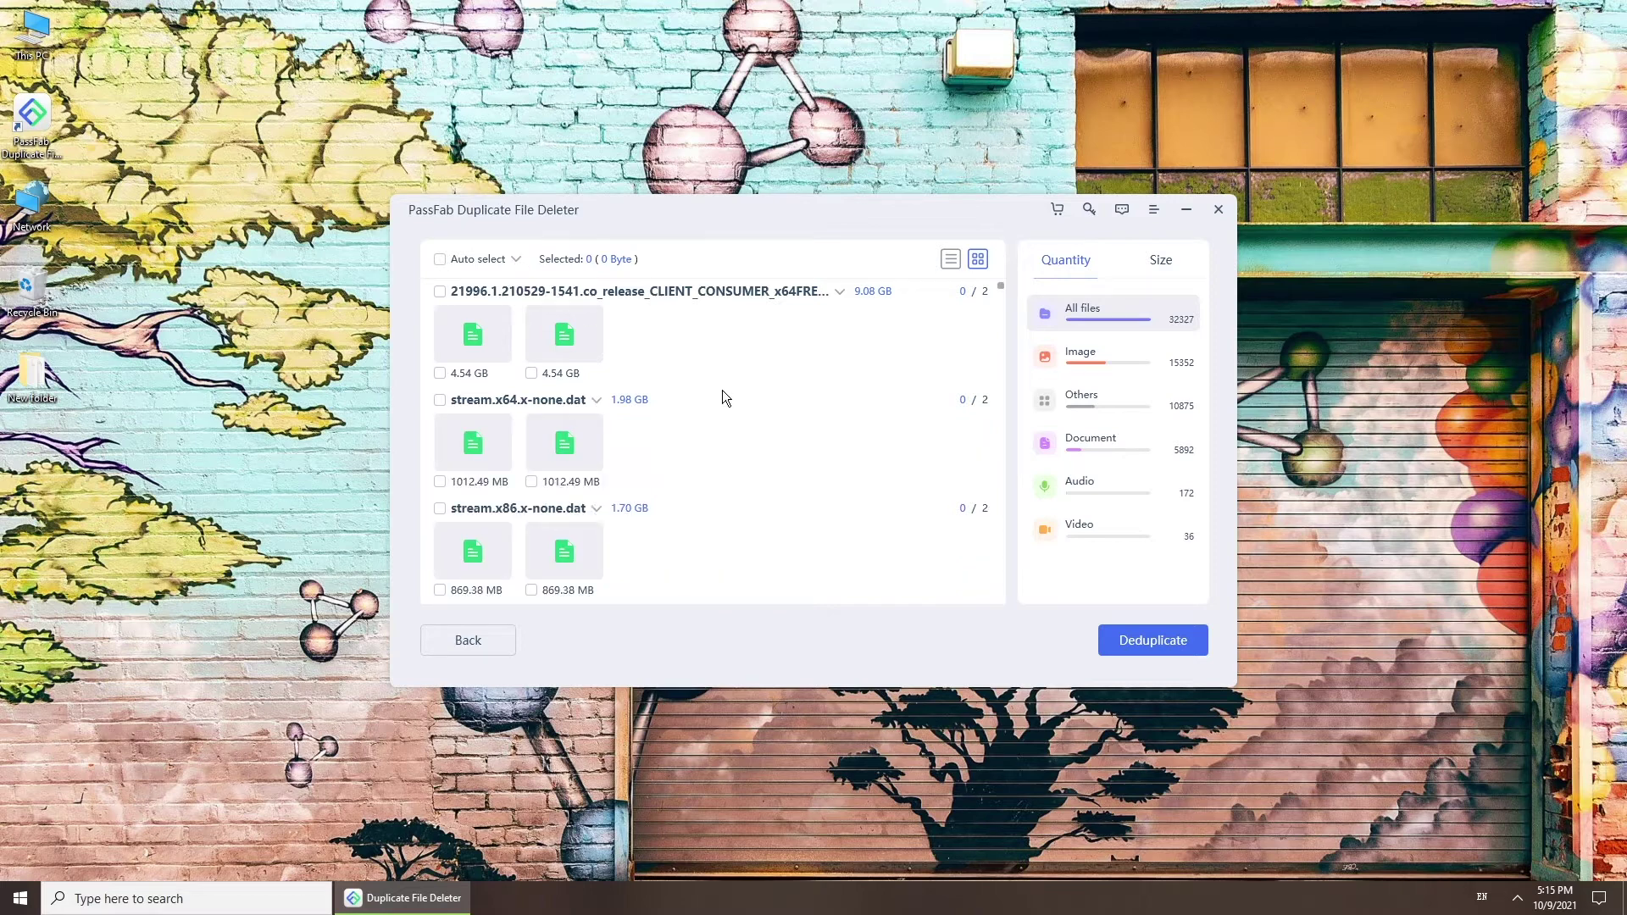
scroll(724, 397, down, 10)
scroll(722, 399, down, 3)
scroll(724, 305, up, 15)
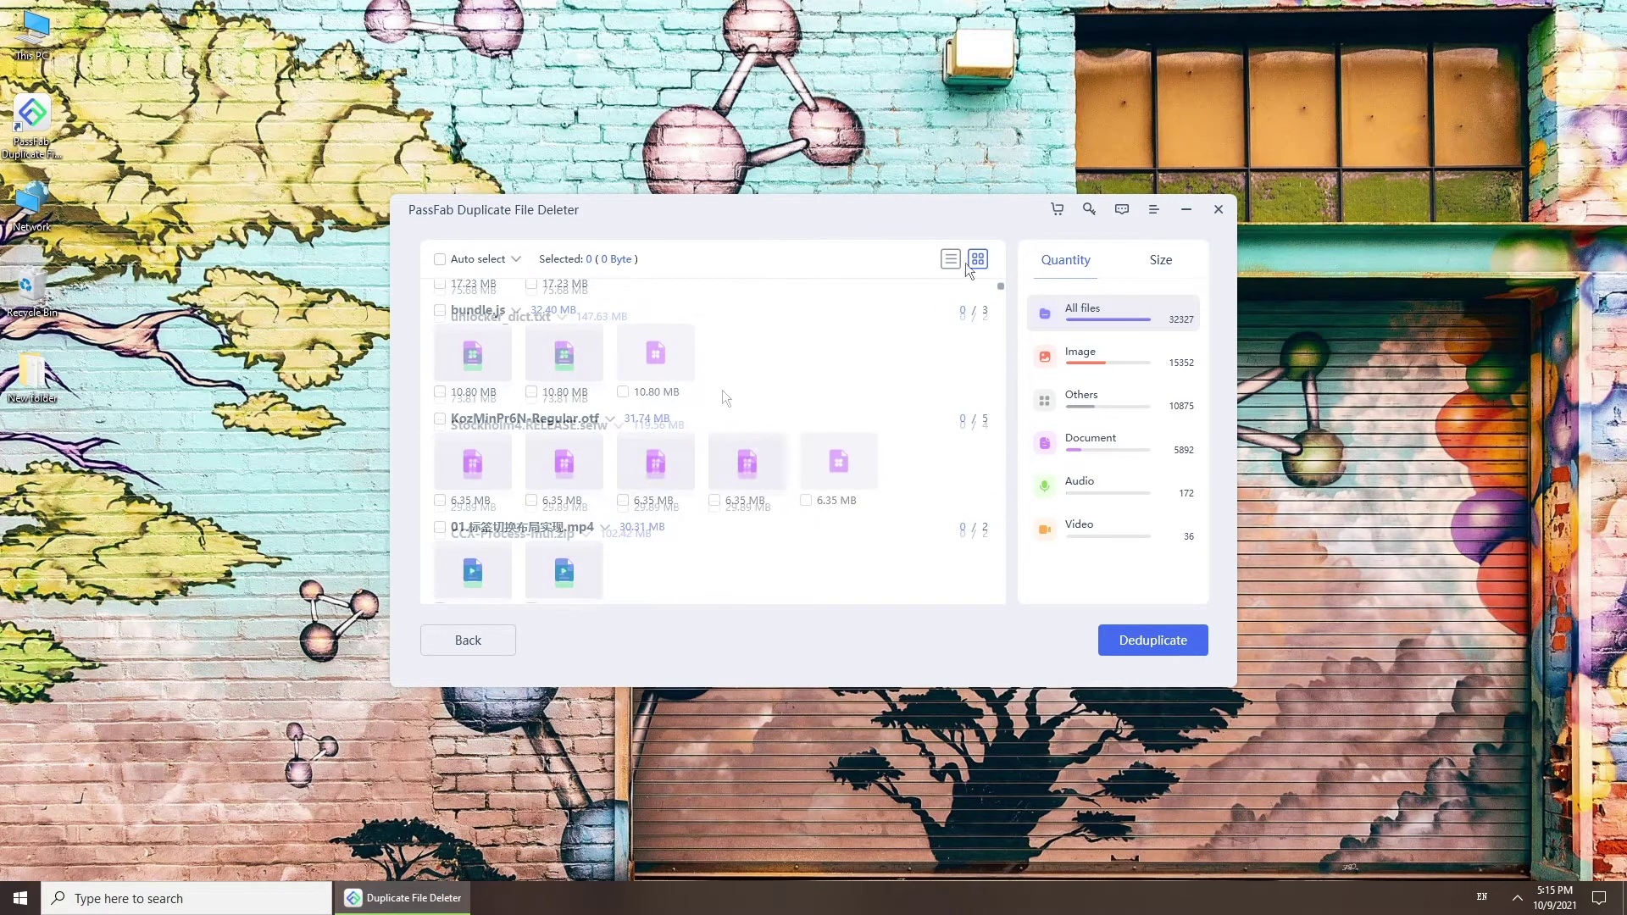
click(950, 258)
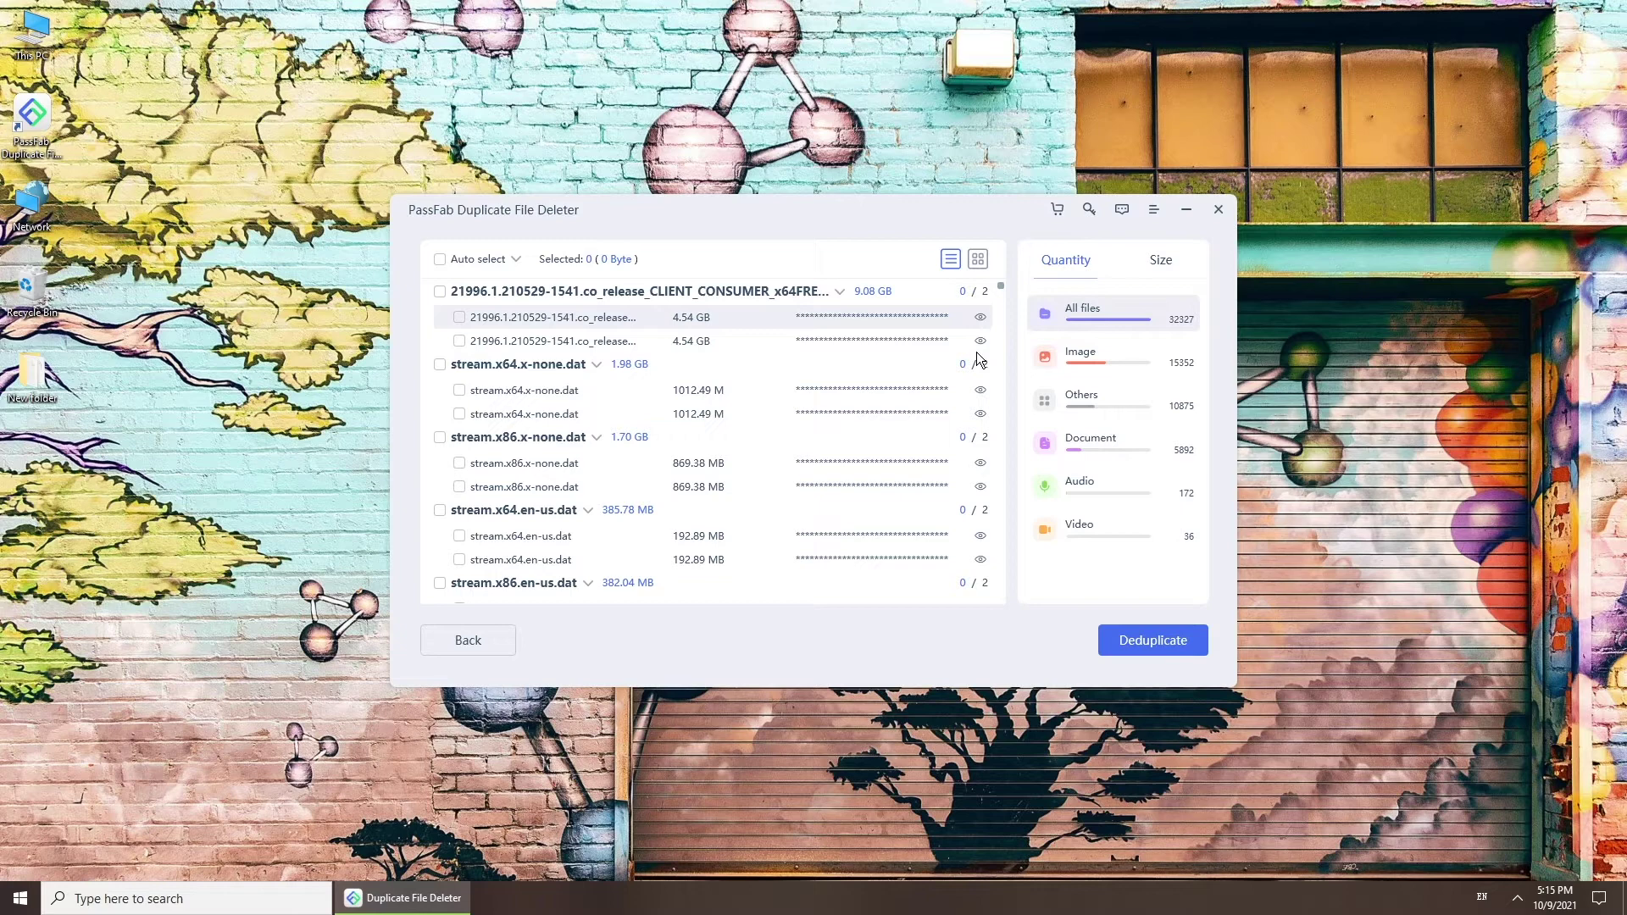
scroll(963, 435, down, 3)
scroll(964, 441, up, 3)
scroll(963, 436, down, 12)
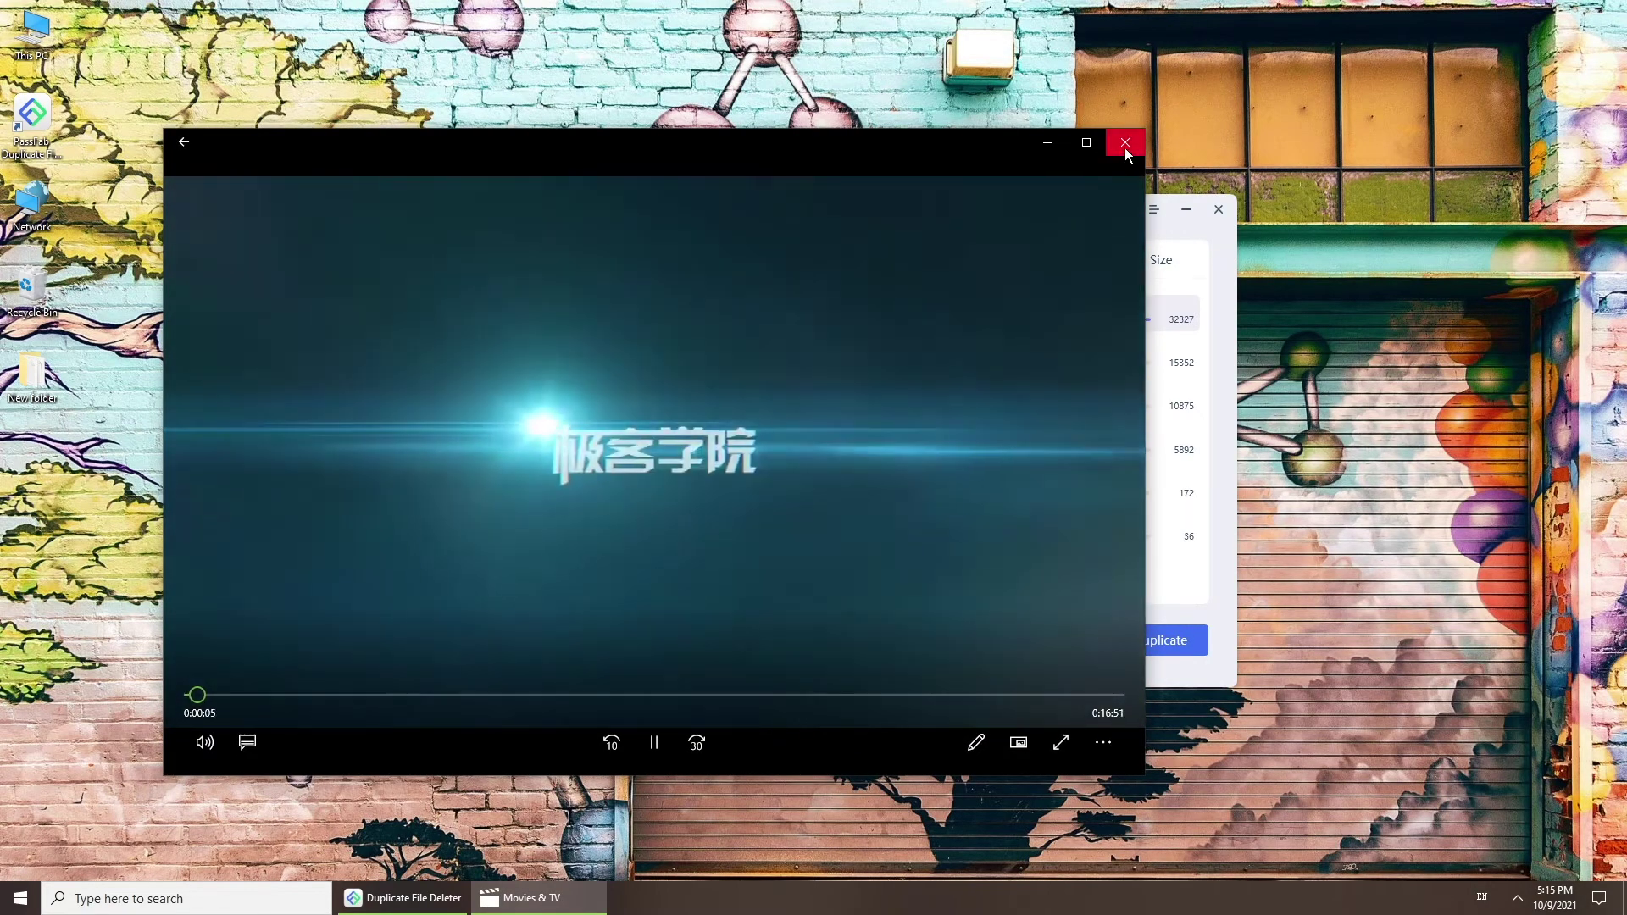
click(1125, 144)
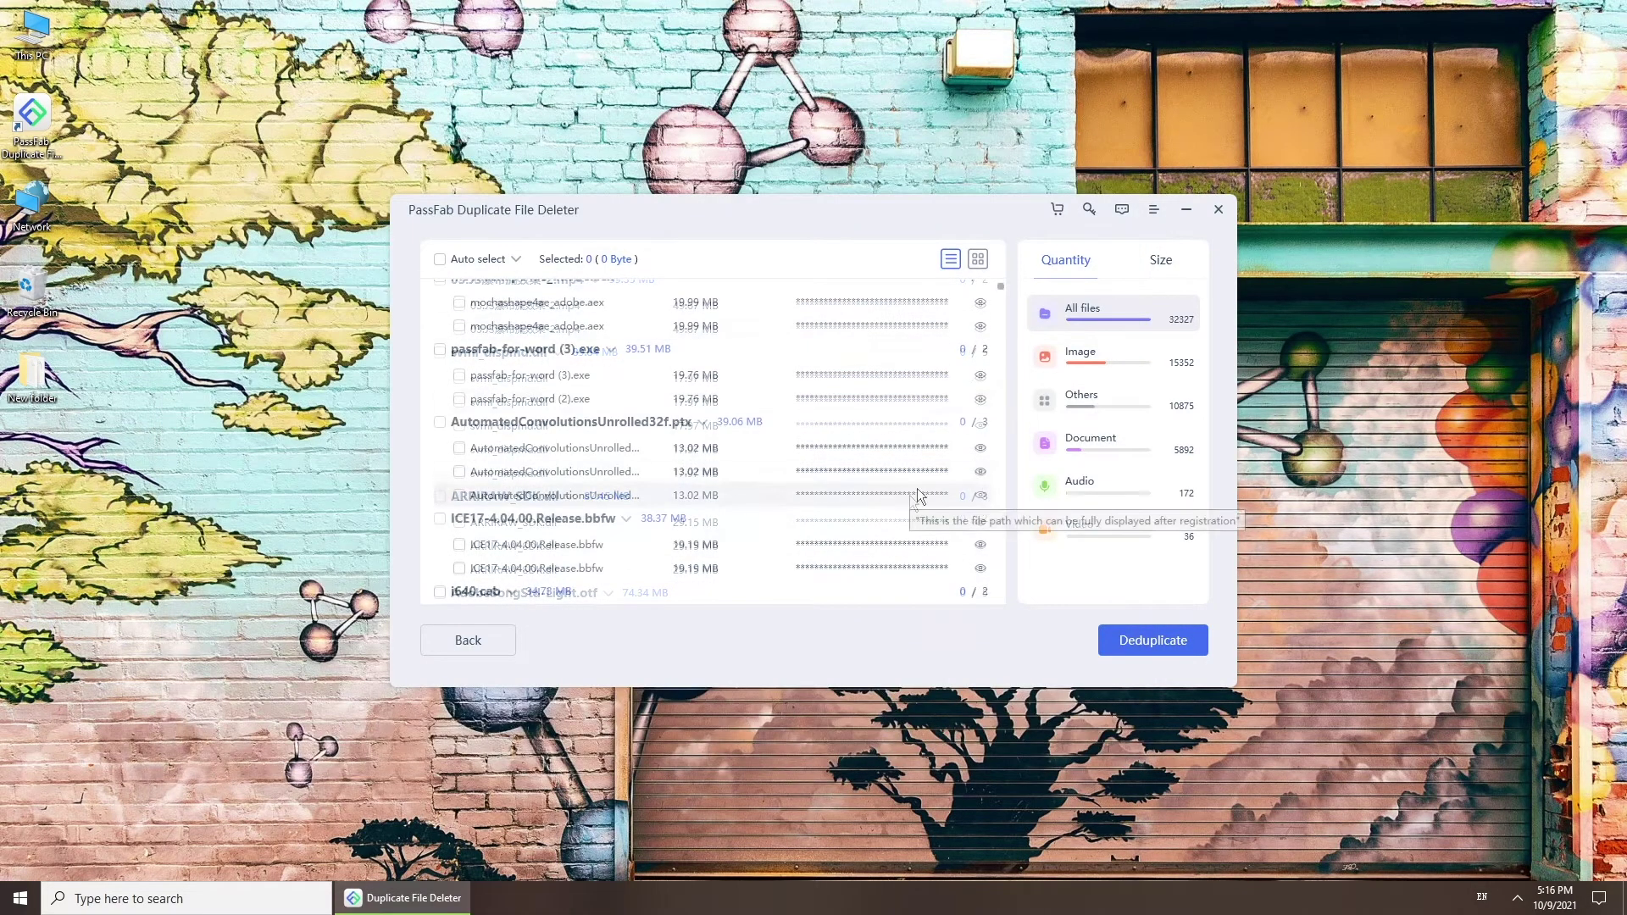
Step: Filter to the 15352 image duplicates, preview DCIM.png, and show them as thumbnails
click(1112, 363)
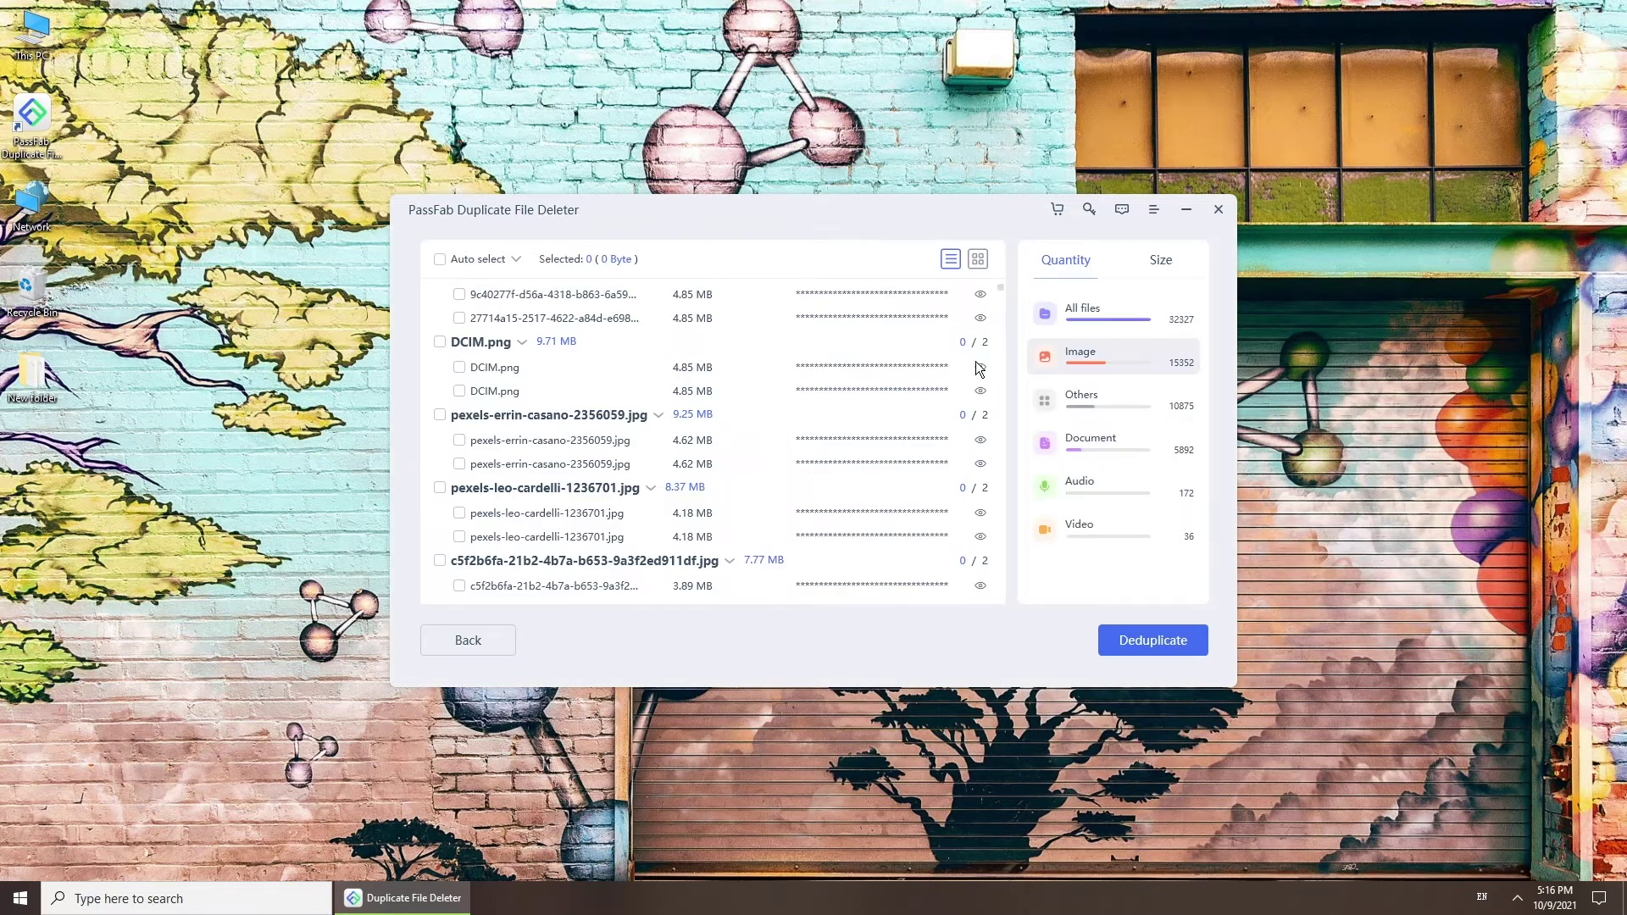
click(981, 367)
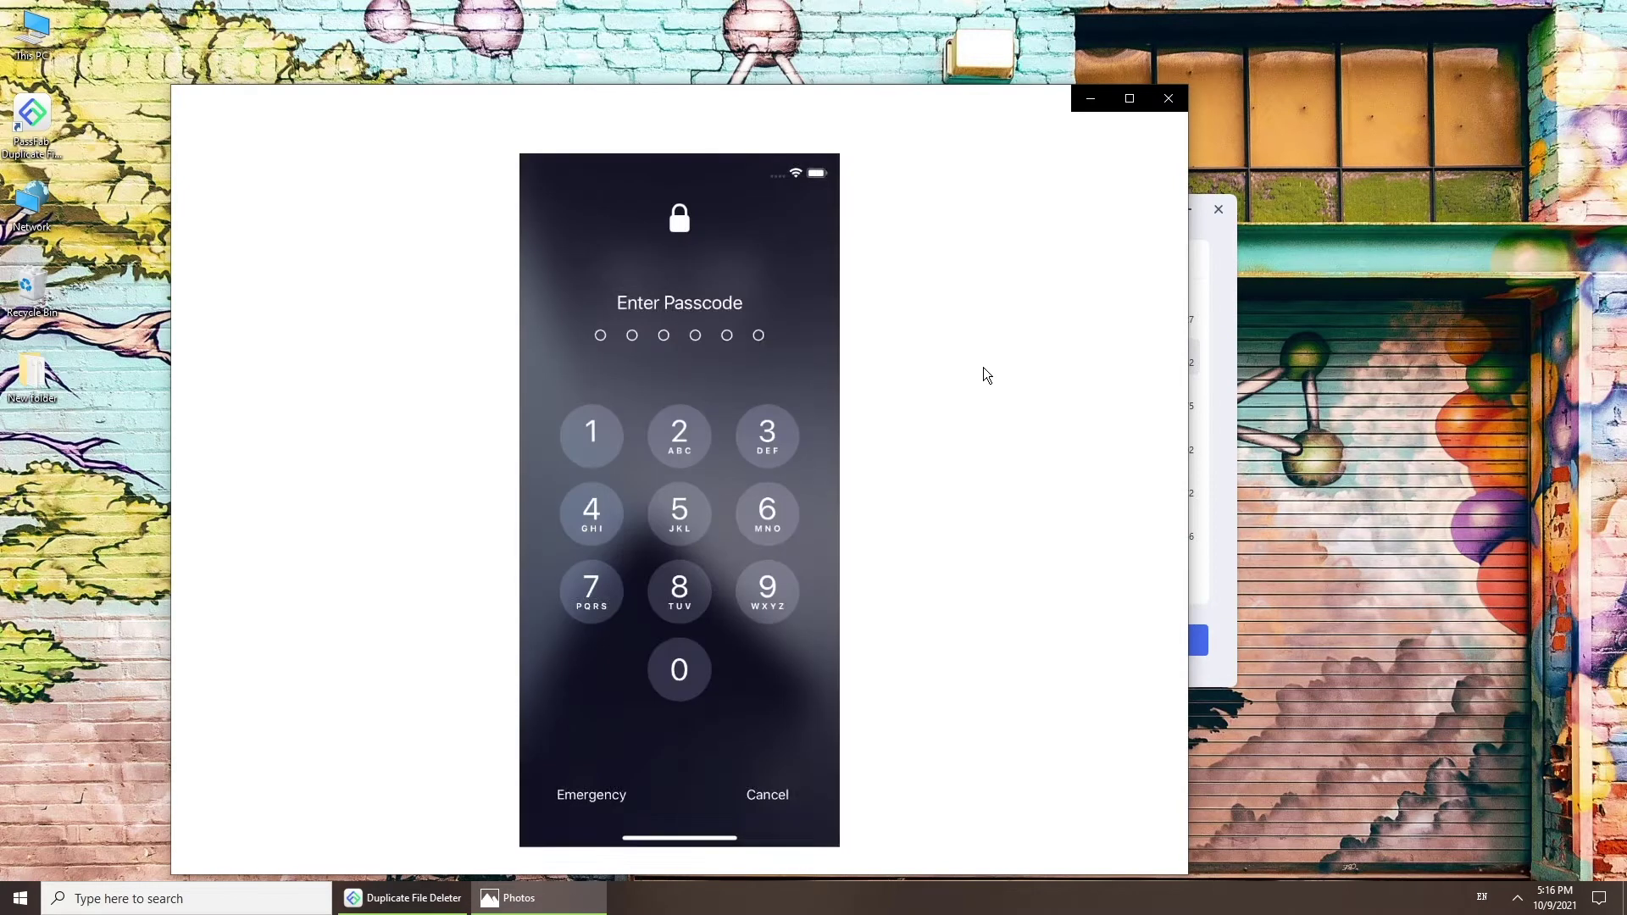
click(1167, 99)
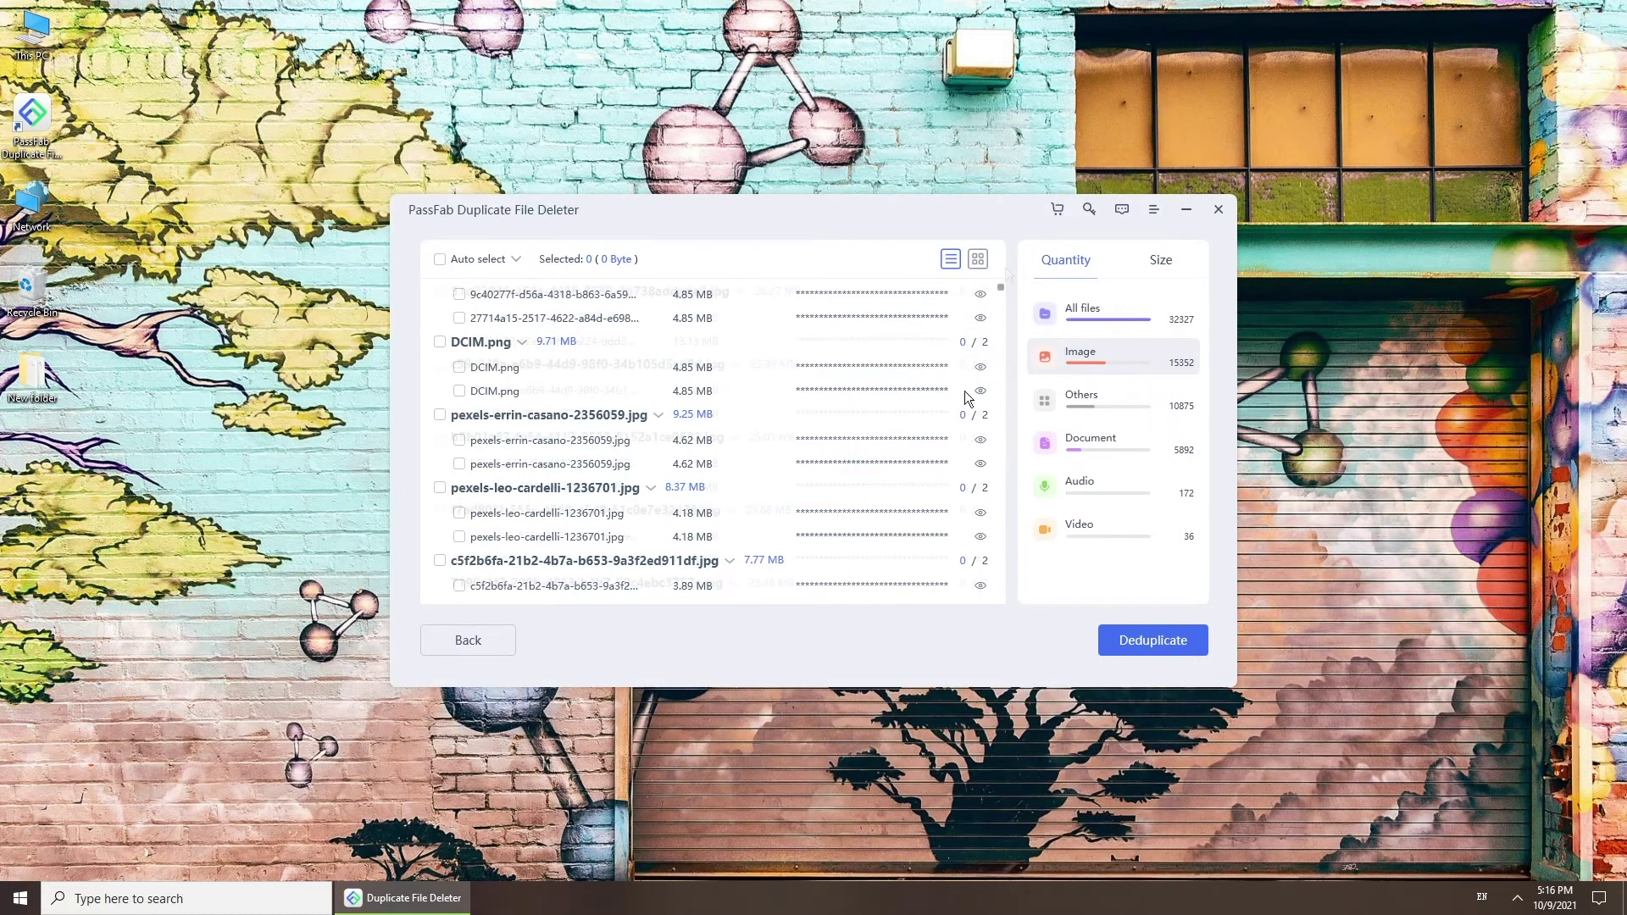
click(978, 258)
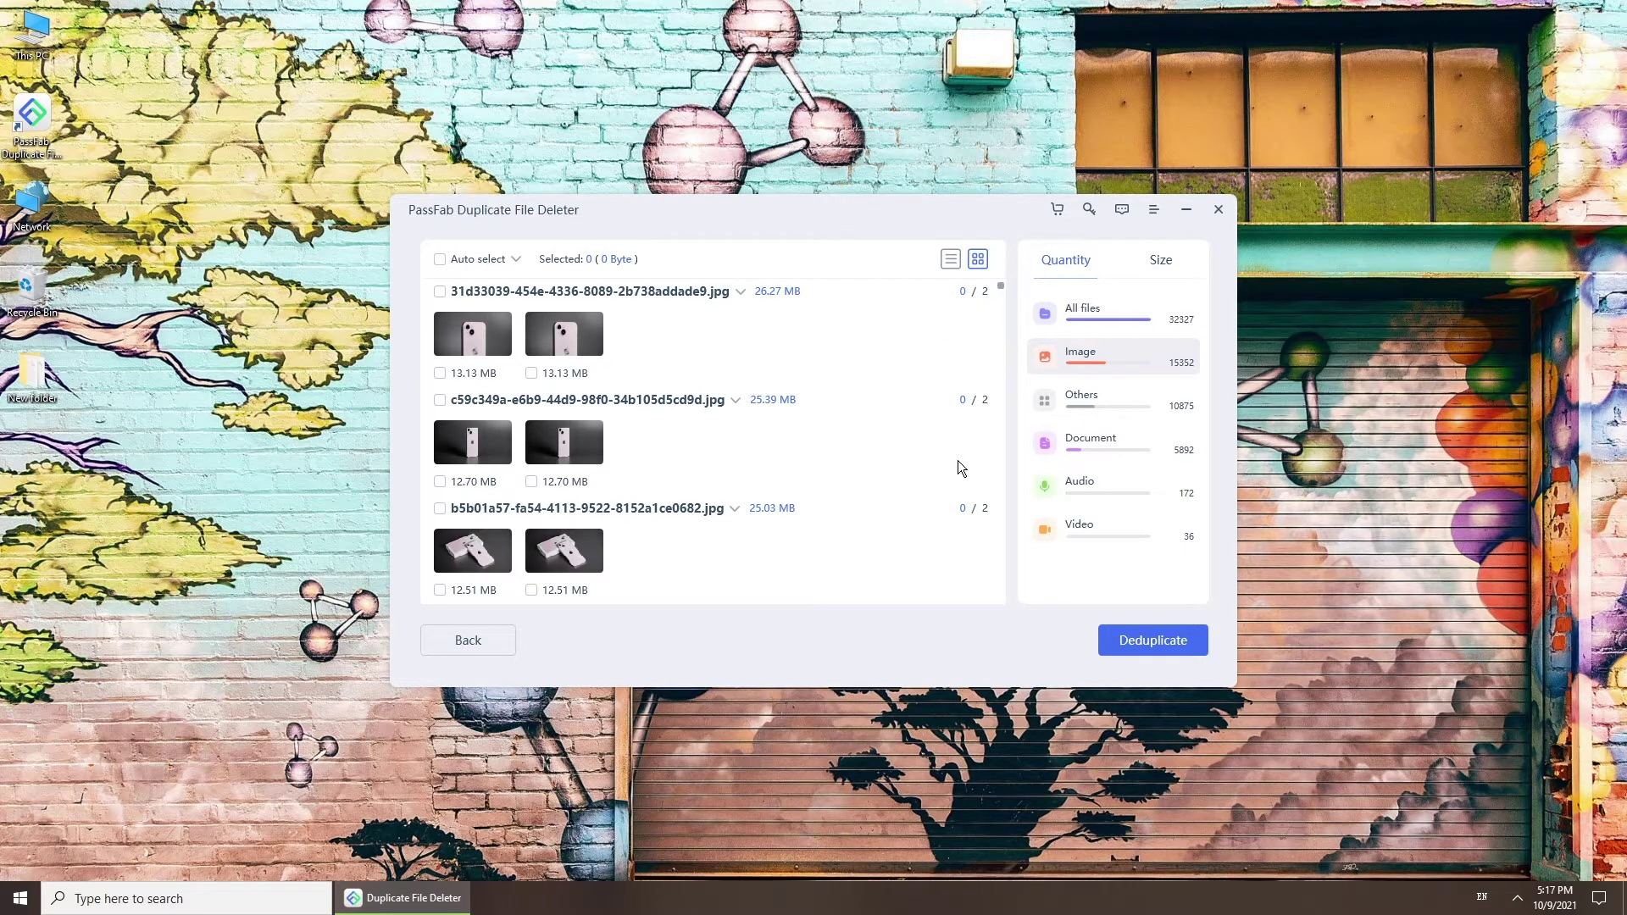
Step: Compare categories by size and quantity, choose All files, and auto-select a copy in every group
click(1172, 263)
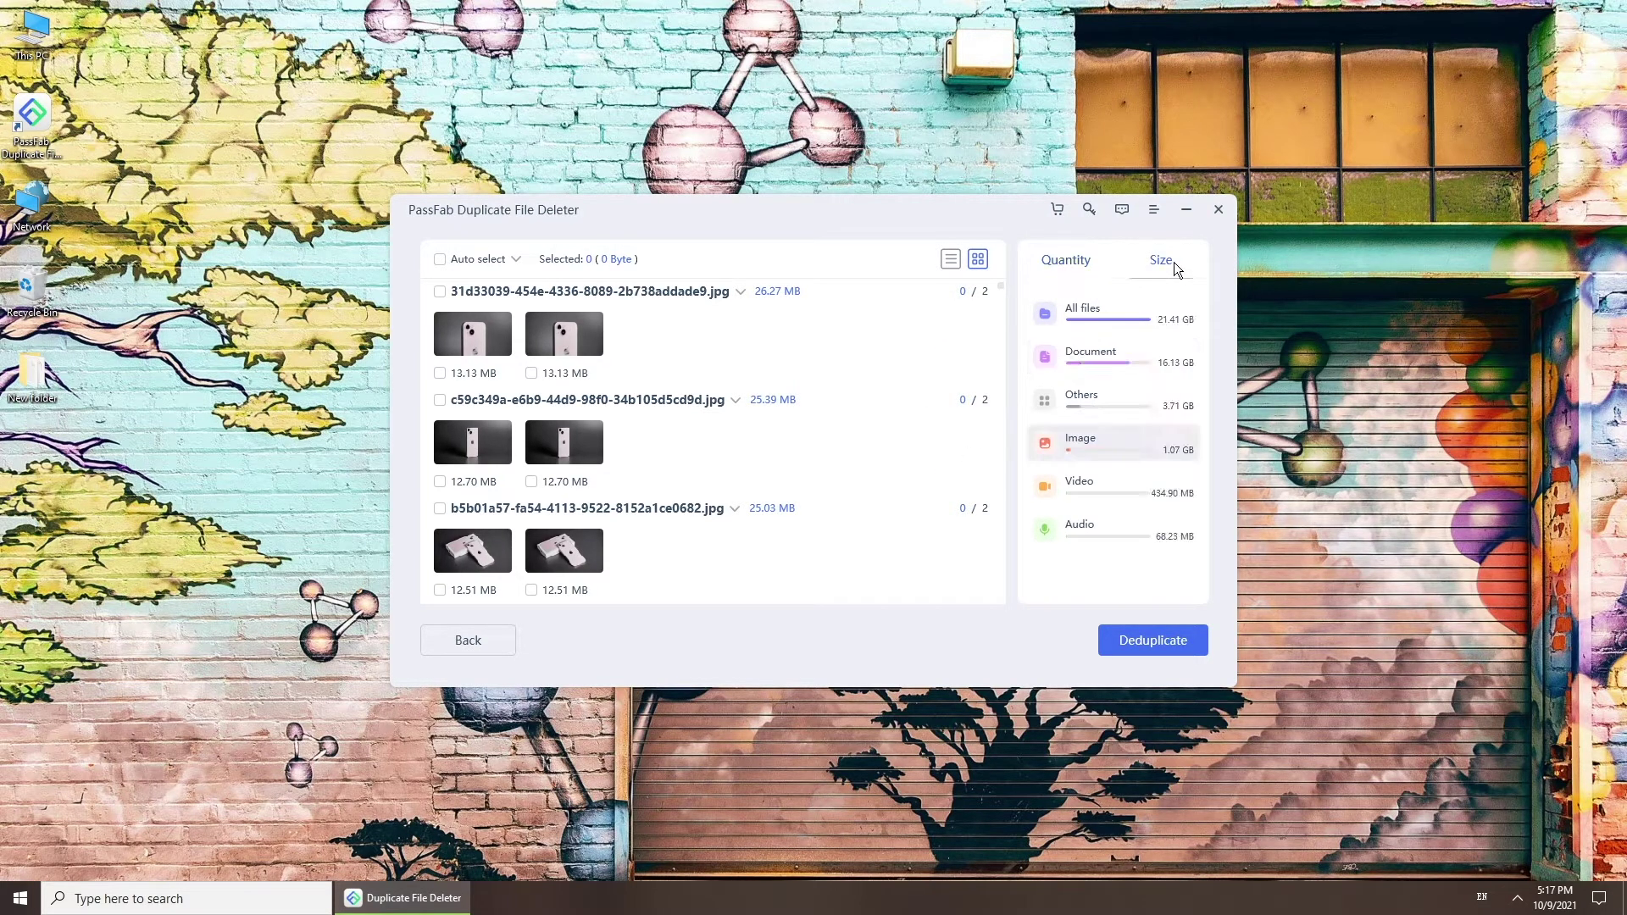
click(440, 259)
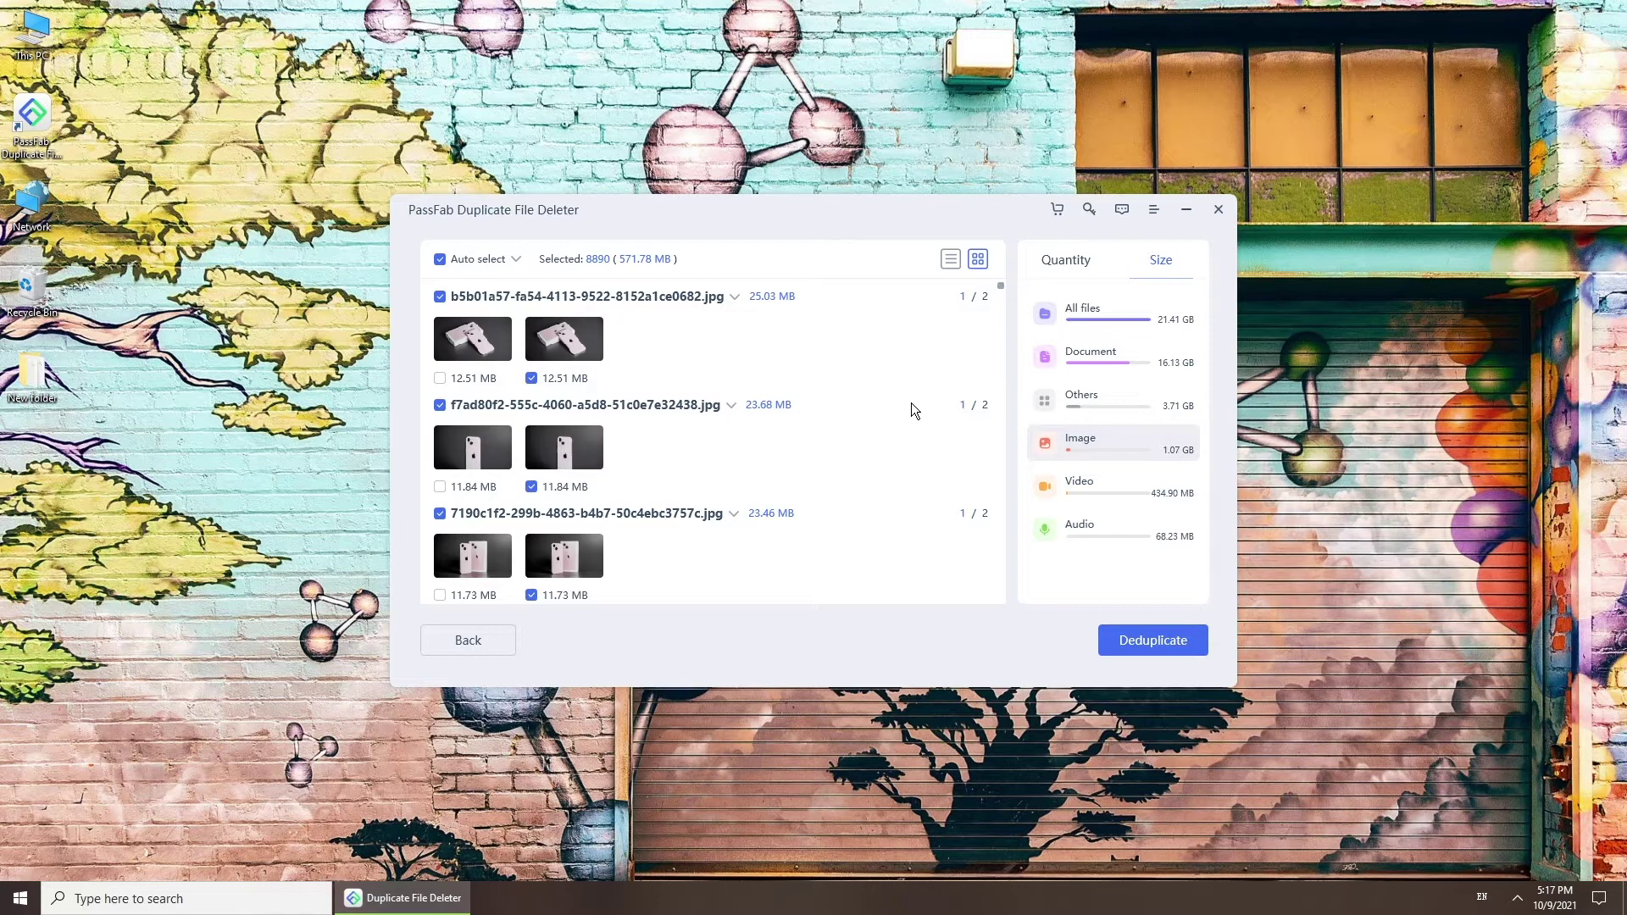
click(1067, 260)
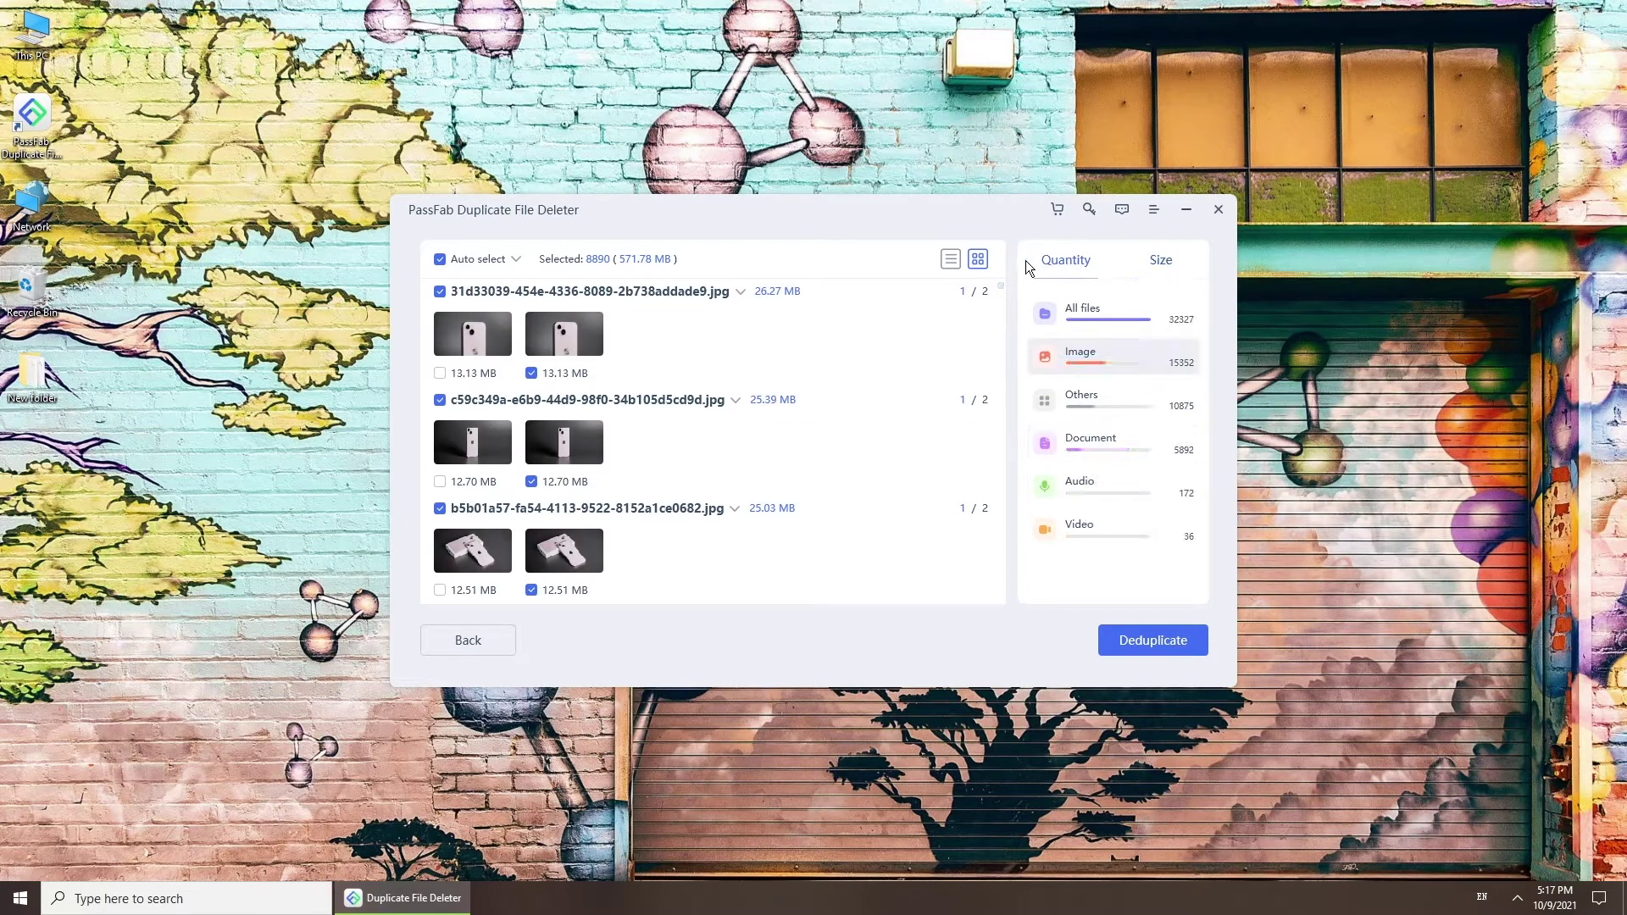
click(1101, 302)
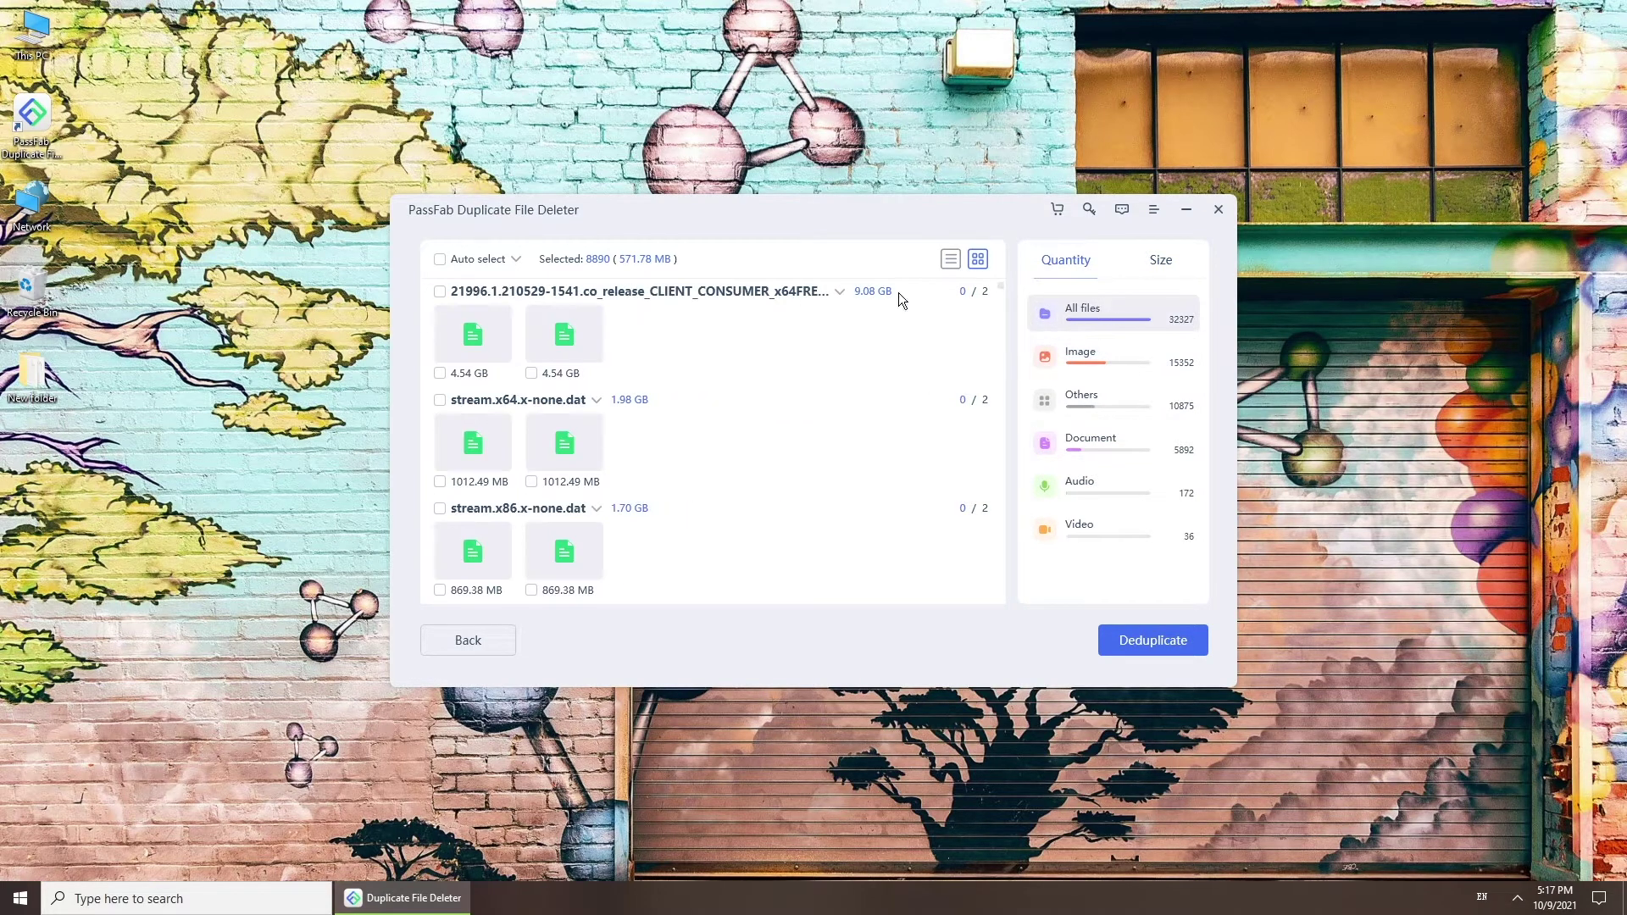
click(440, 259)
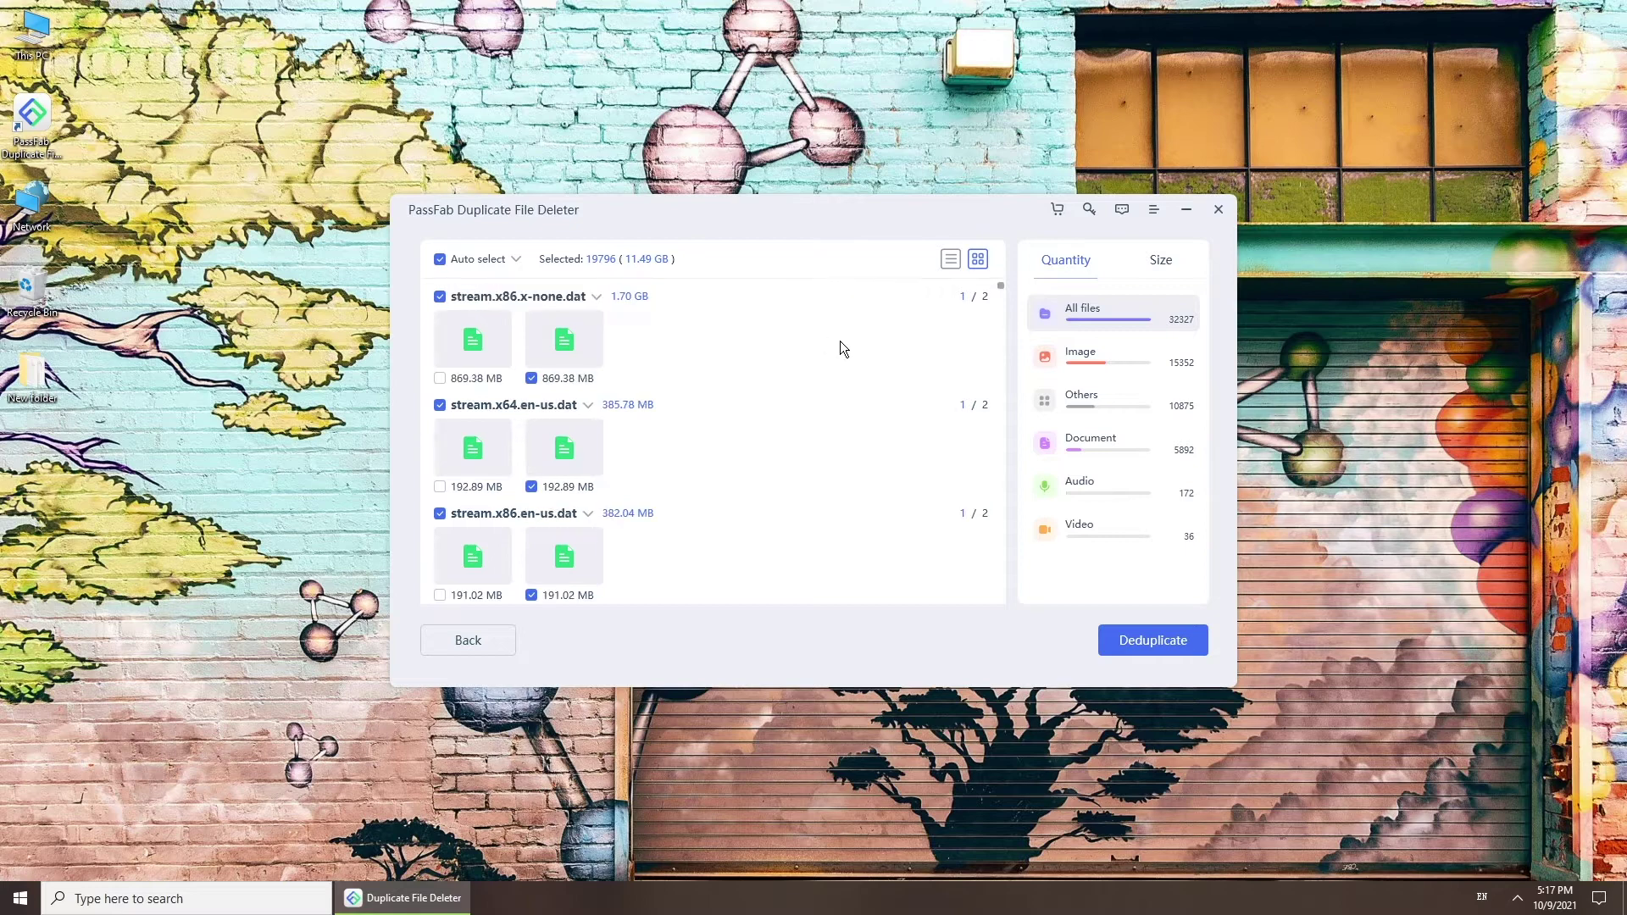
scroll(840, 342, down, 5)
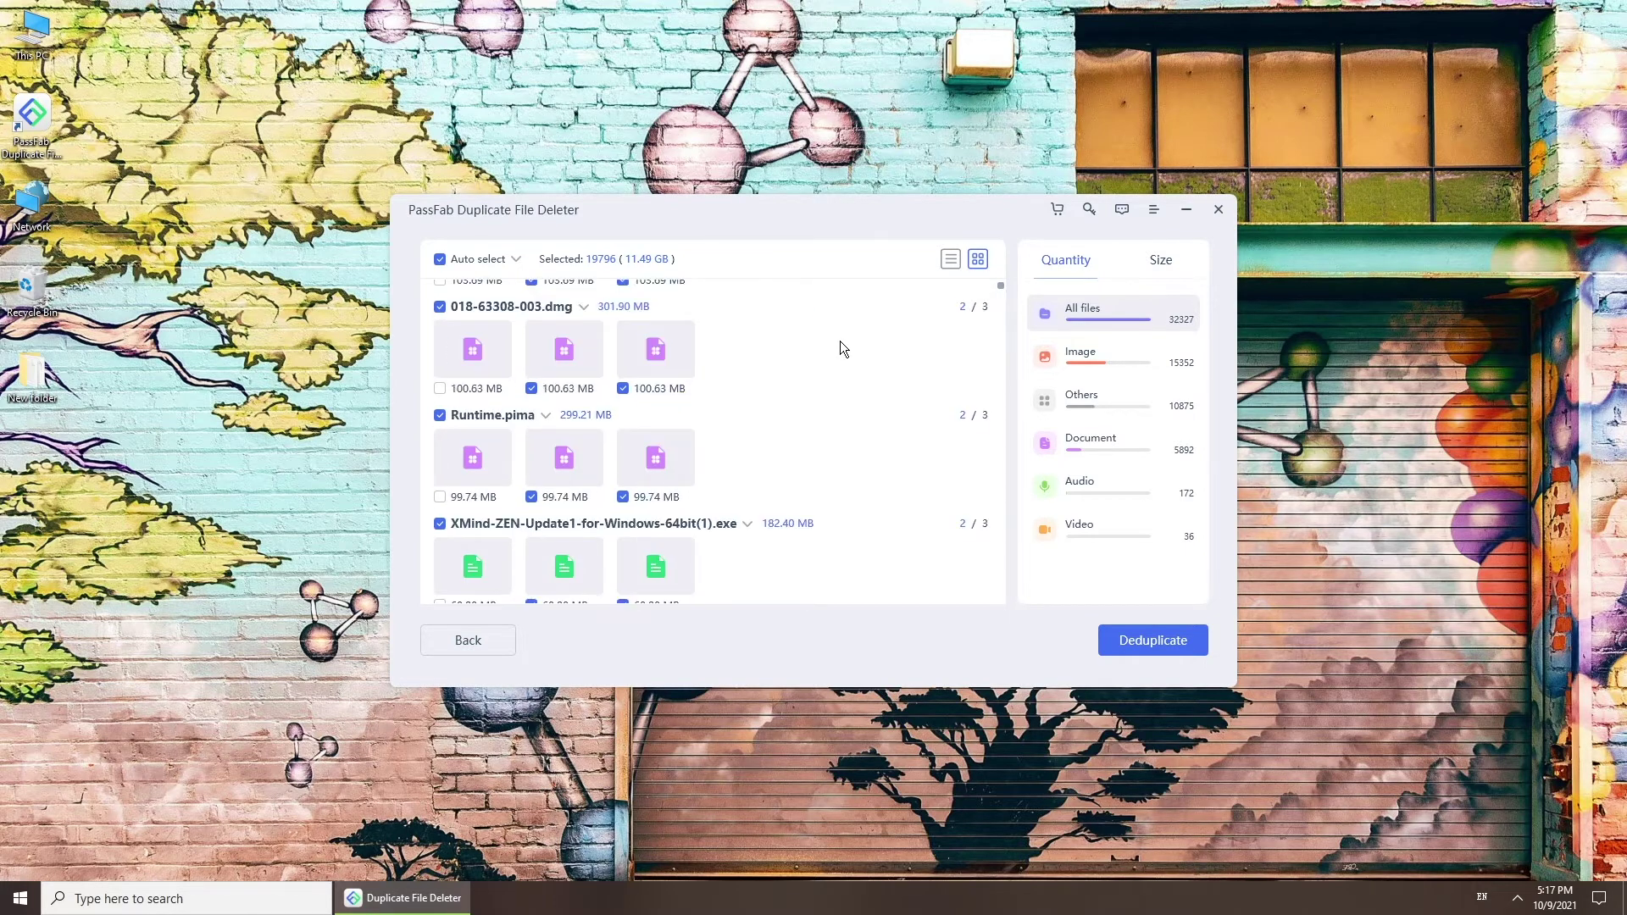
scroll(841, 344, up, 2)
Step: Also mark an extra 018-63155-003.dmg copy, then Deduplicate the 19797 files (11.59 GB) to the Recycle Bin
click(441, 492)
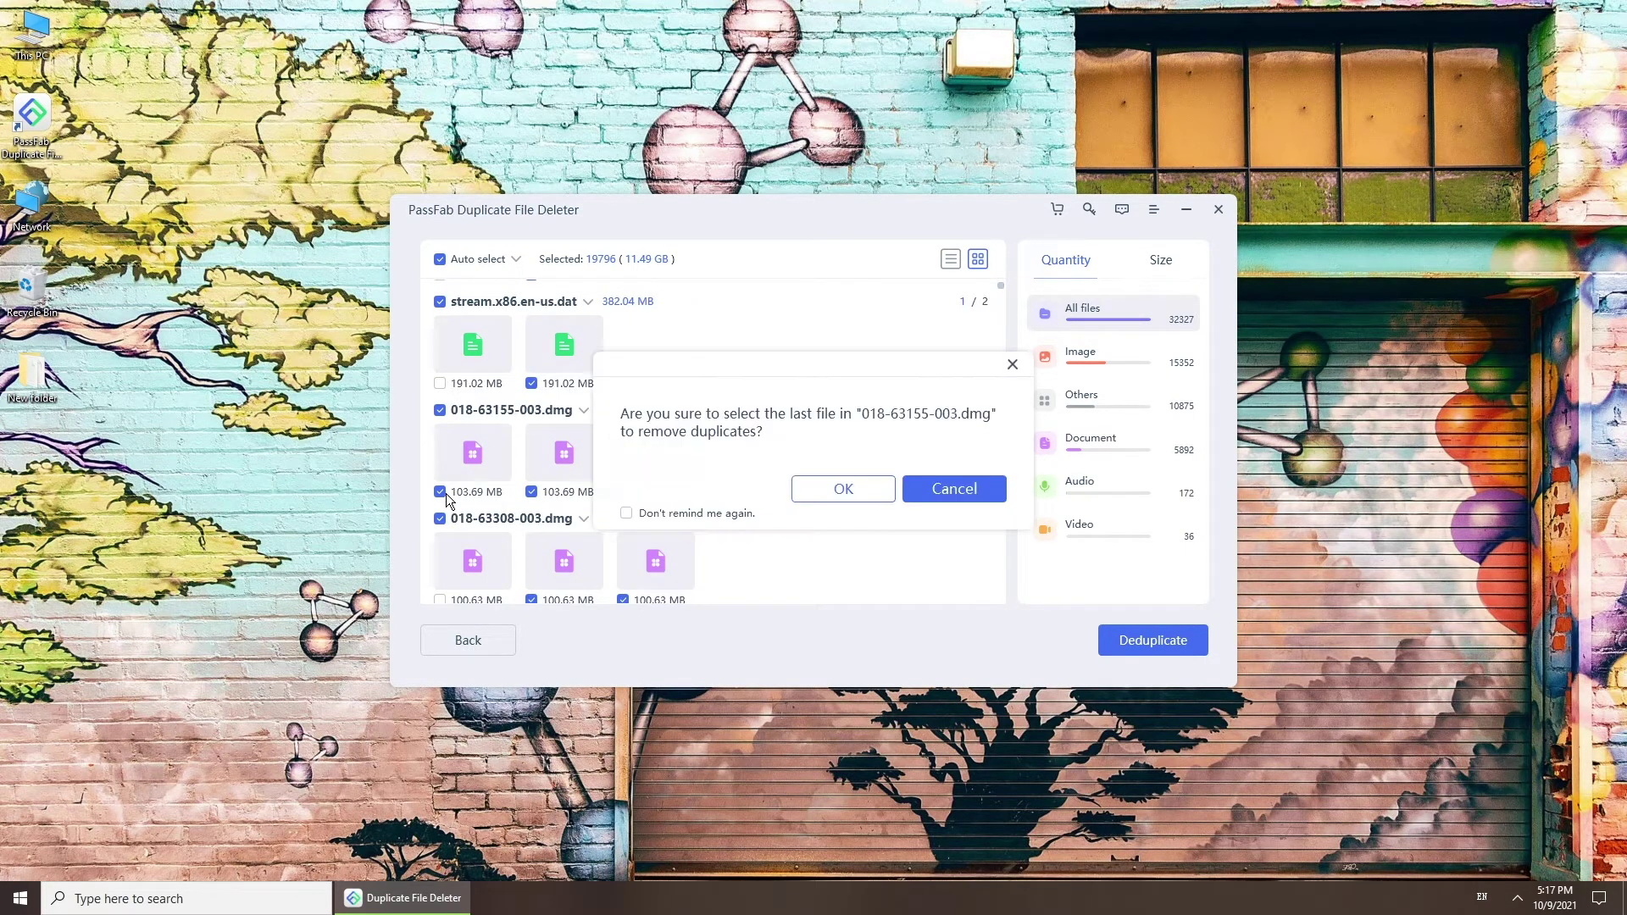
click(859, 488)
scroll(859, 496, up, 5)
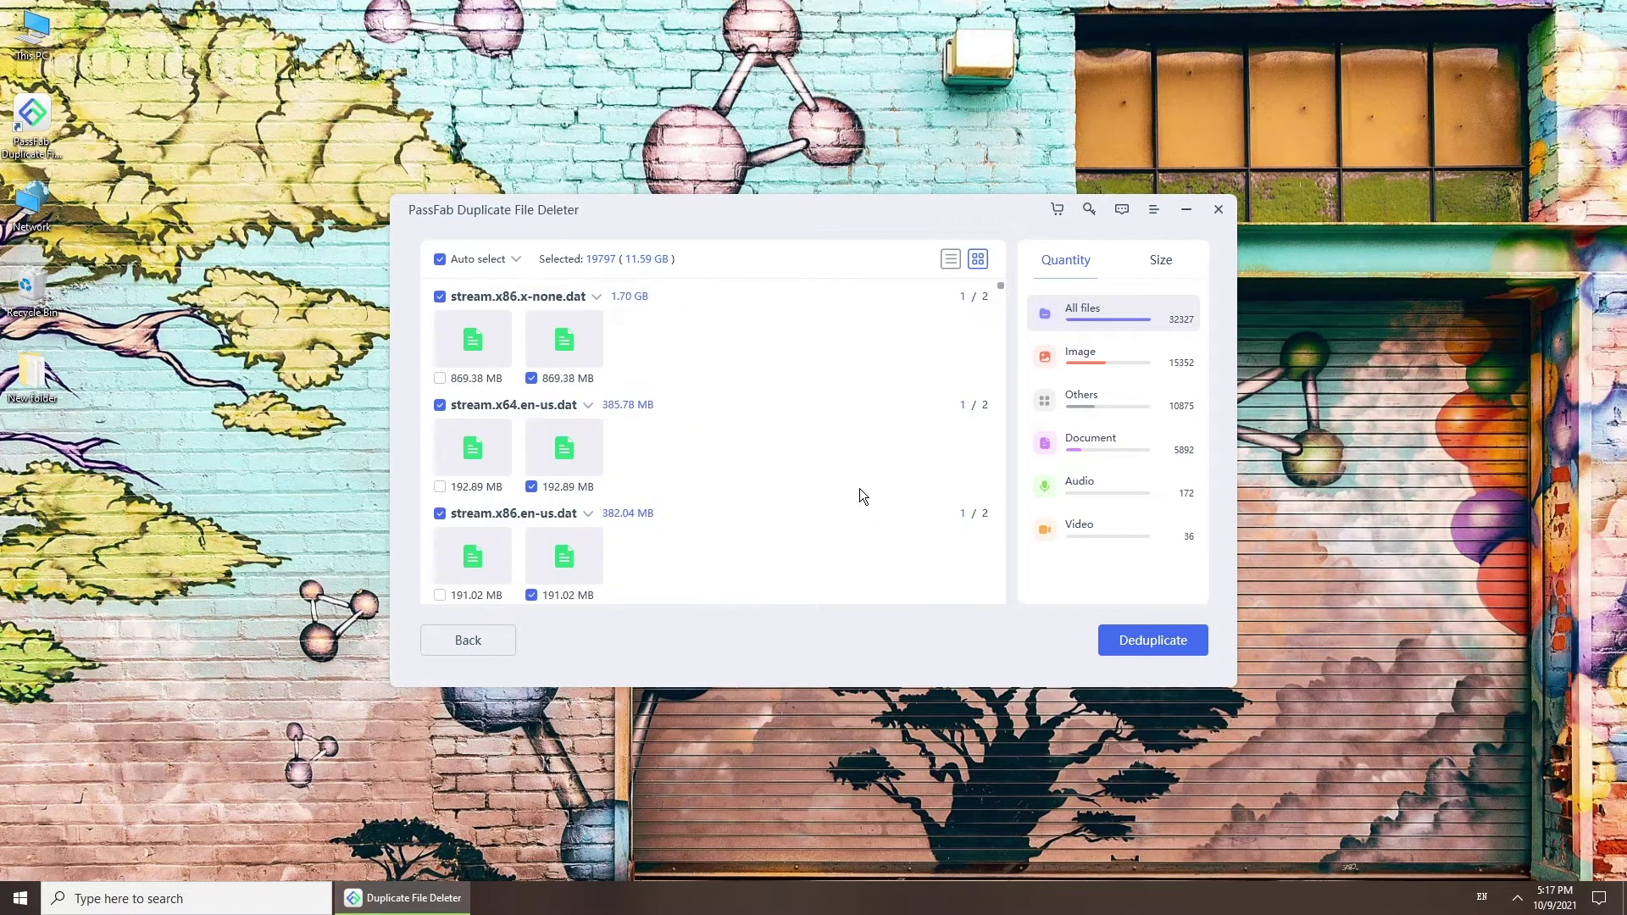
click(1172, 638)
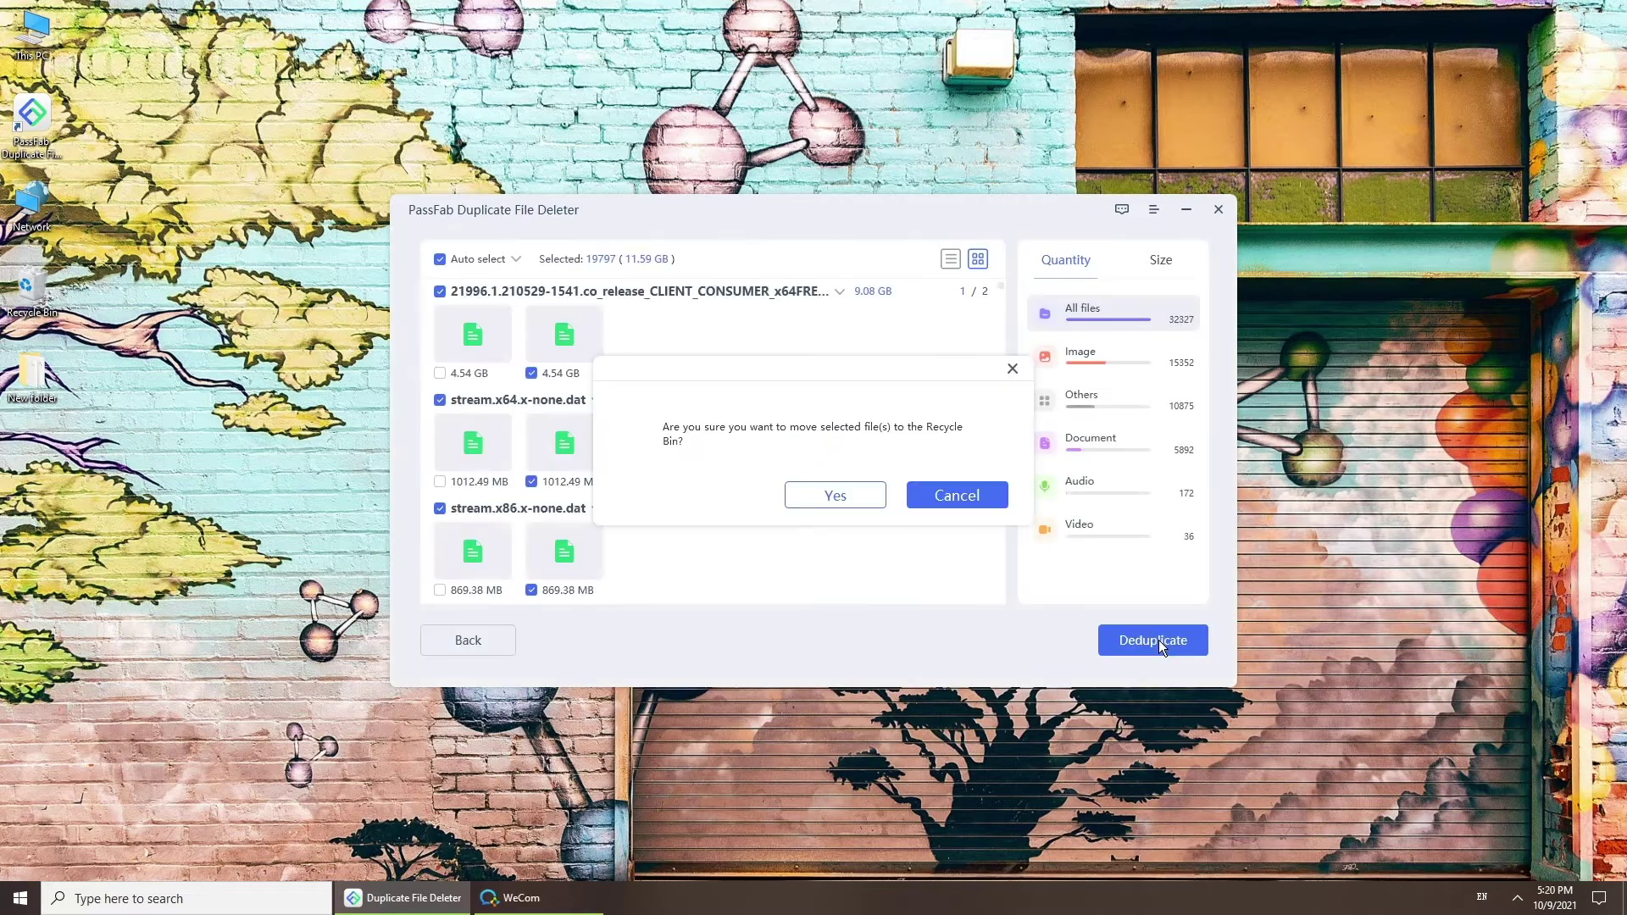